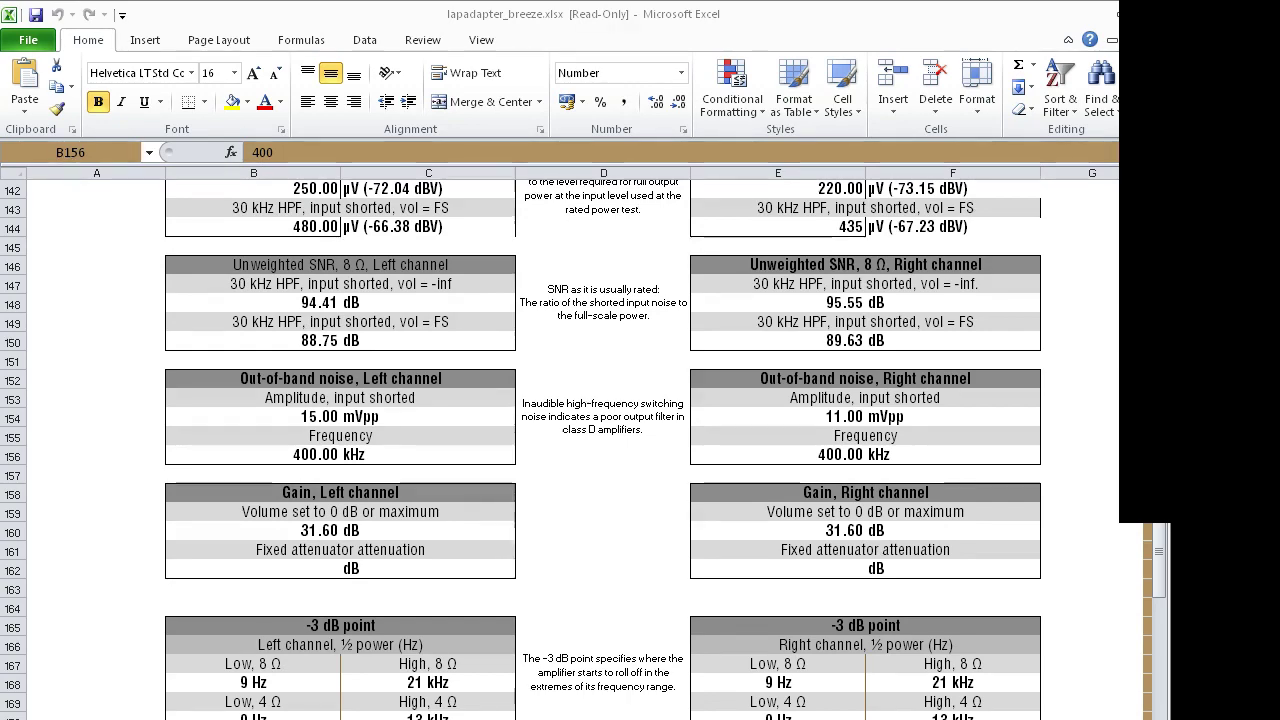
- Inspect the formula behind the noise floor value in the executive summary, leaving it unedited
left_click(511, 478)
scroll(511, 478, "up", 20)
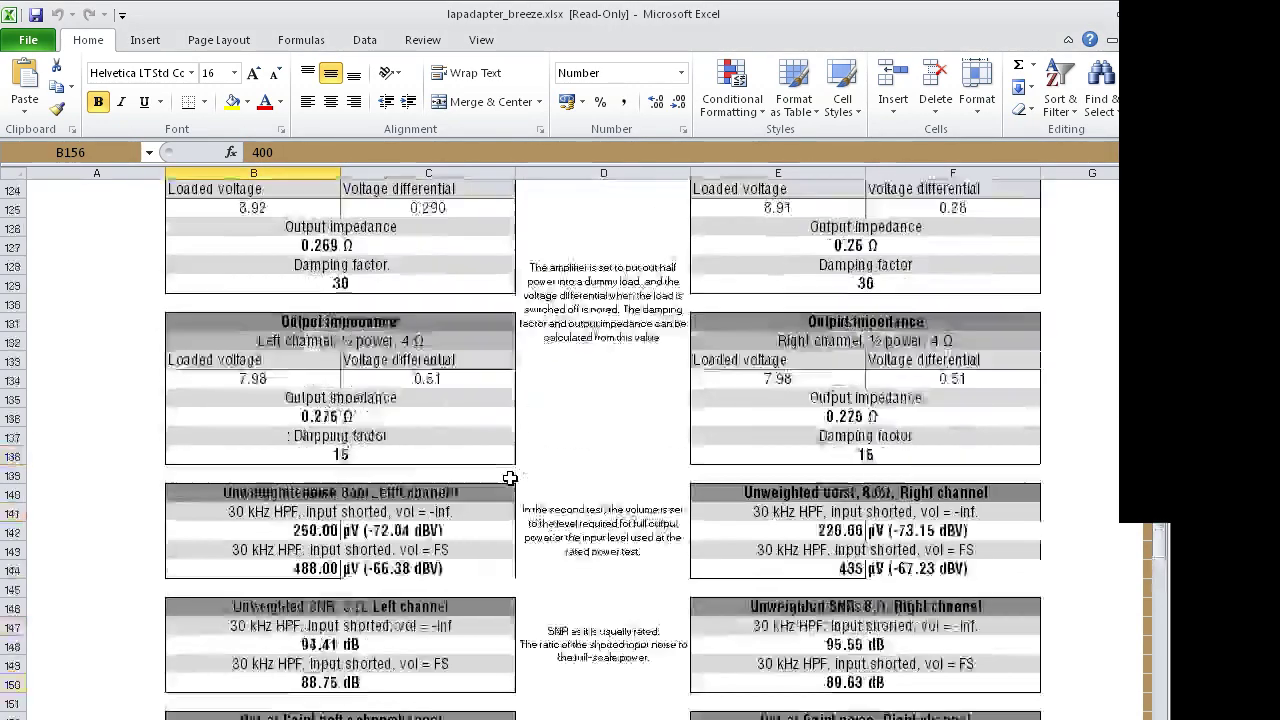
scroll(511, 484, "up", 13)
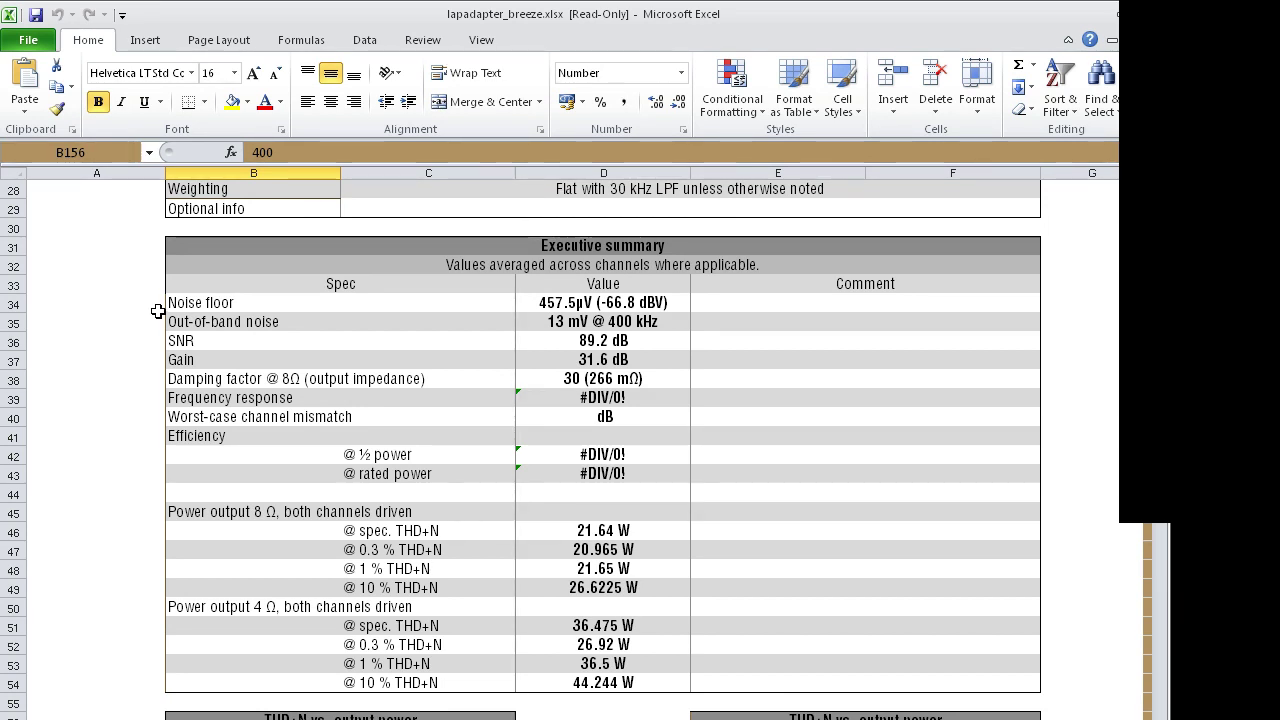
double_click(675, 300)
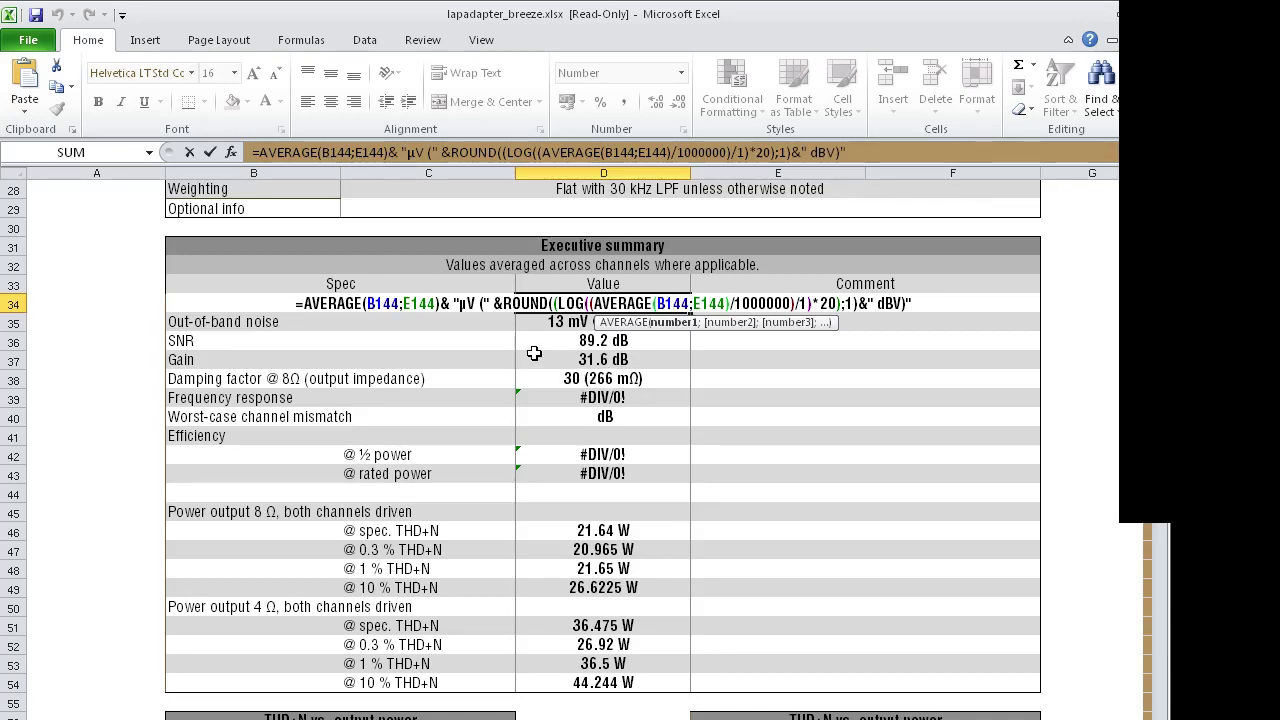
key("Escape")
- Inspect the formula behind the out-of-band noise value in the executive summary, leaving it unedited
double_click(566, 332)
double_click(609, 331)
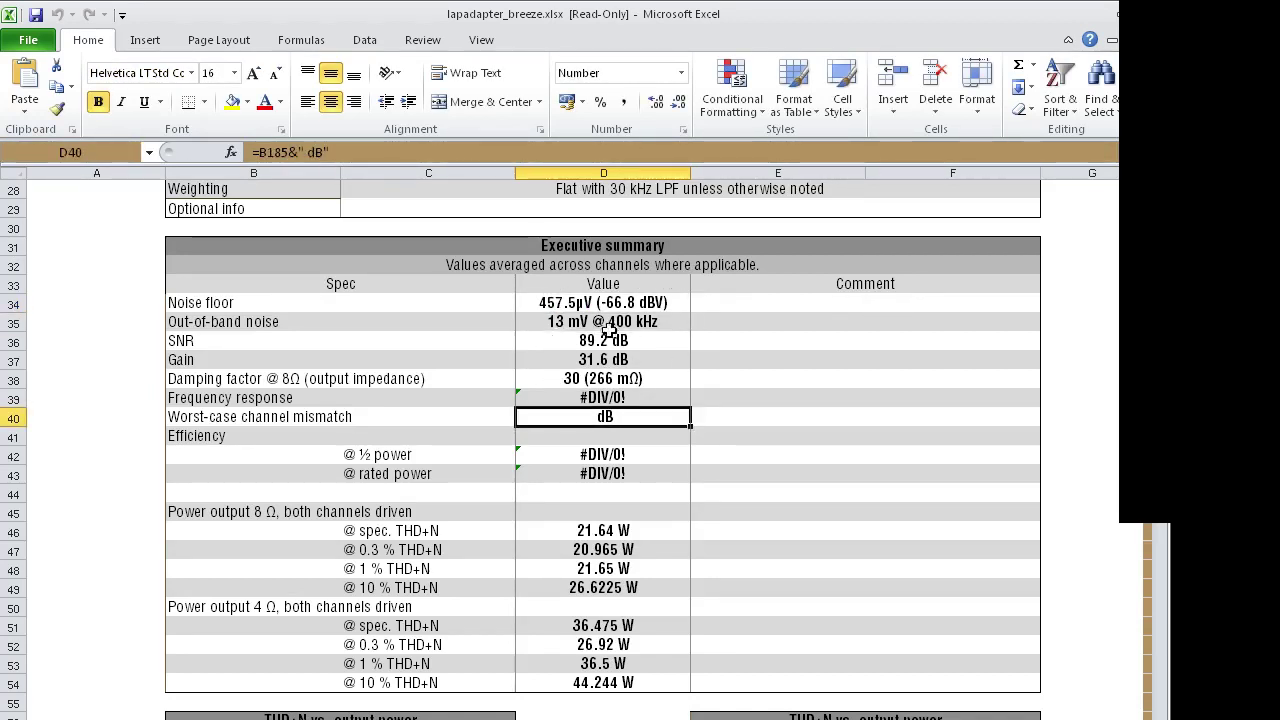
double_click(604, 325)
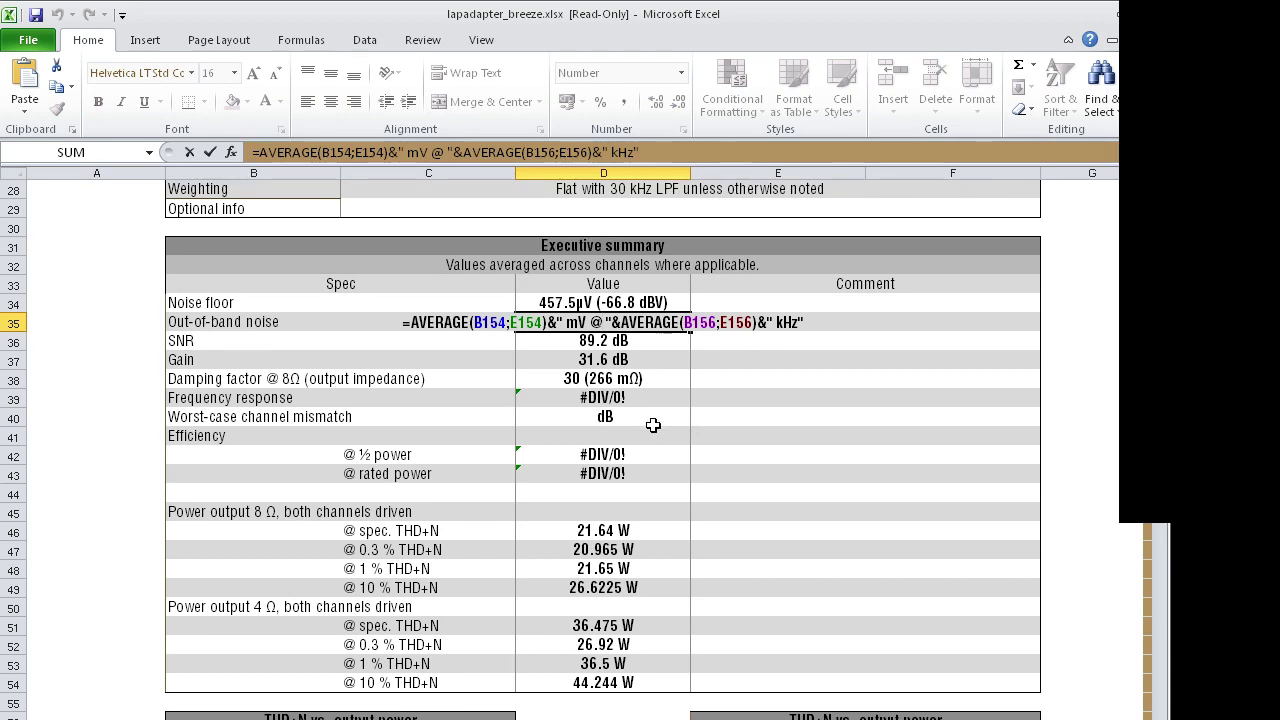
key("Escape")
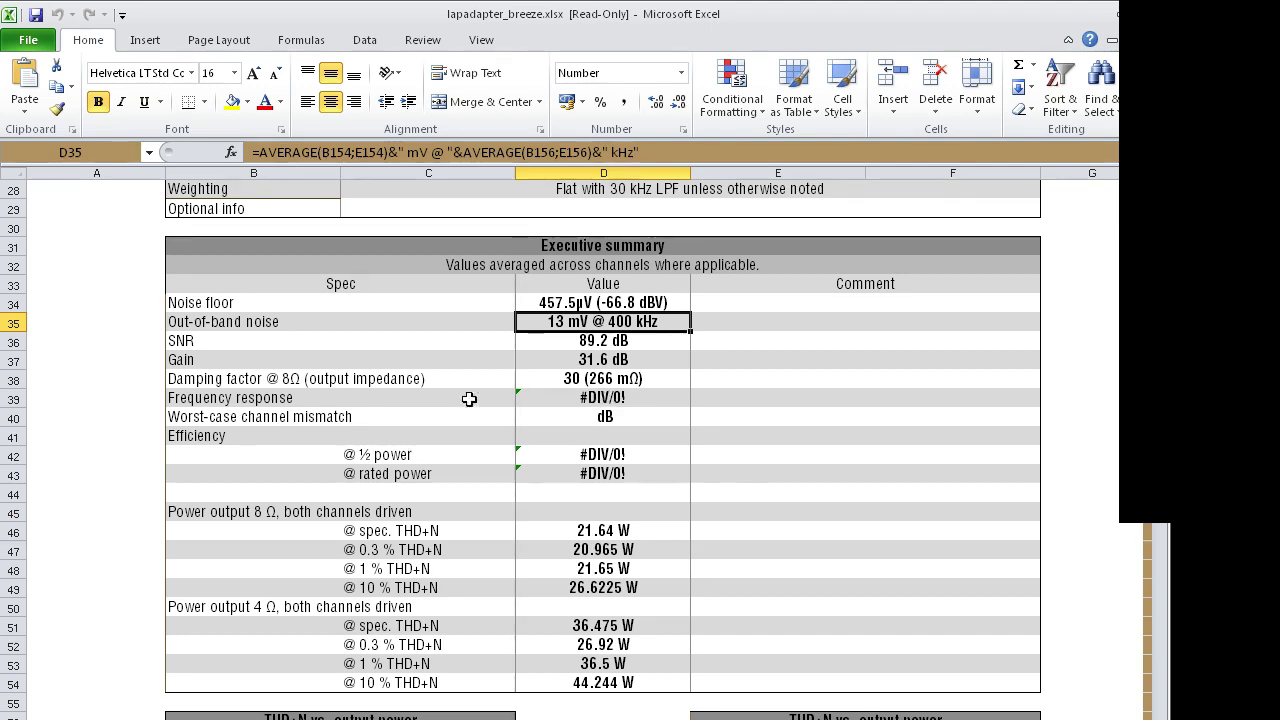
- Examine the frequency response formula in the executive summary and trace its source cells in the -3 dB point tables
double_click(591, 401)
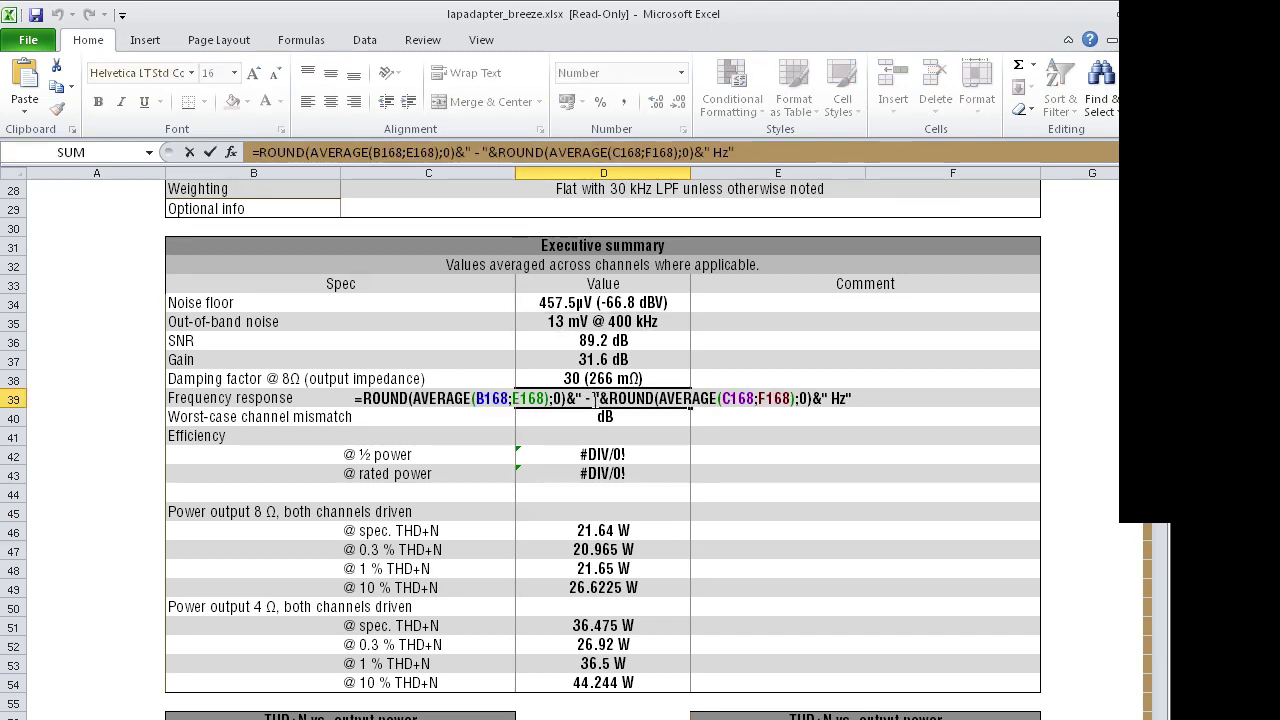
scroll(591, 400, "down", 4)
scroll(591, 398, "up", 5)
scroll(592, 398, "up", 1)
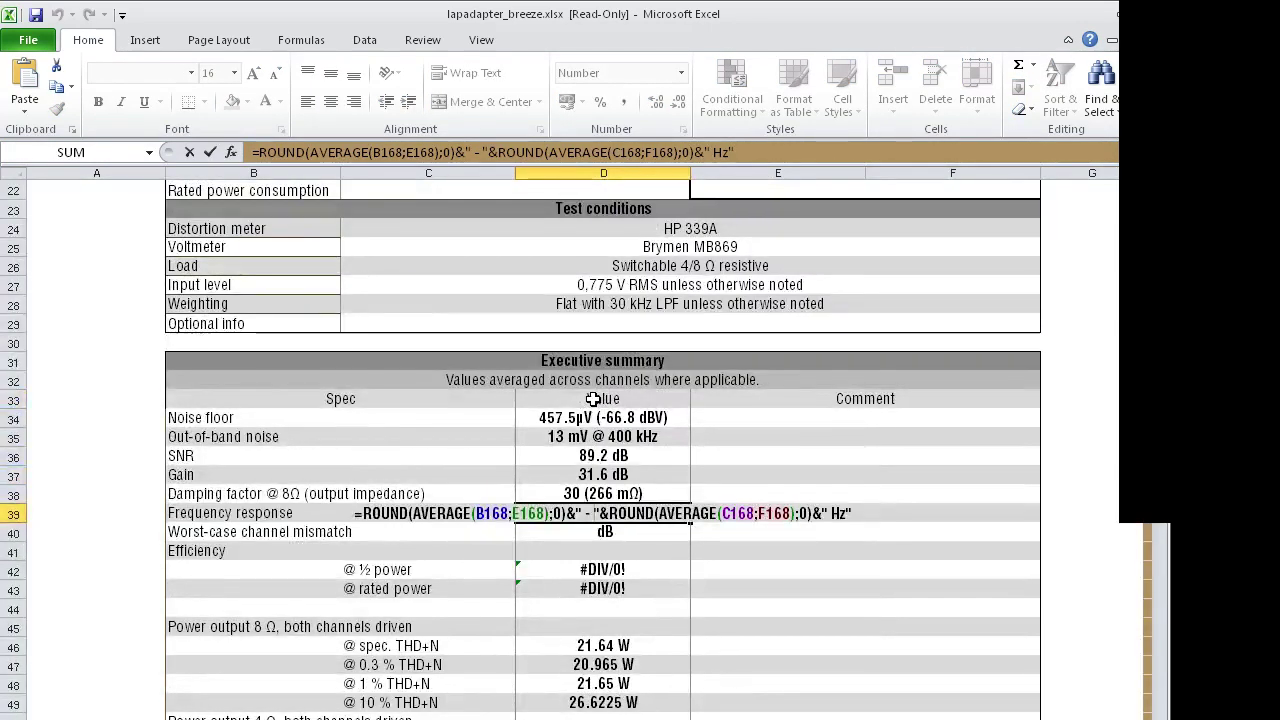
scroll(600, 410, "down", 18)
scroll(604, 415, "down", 20)
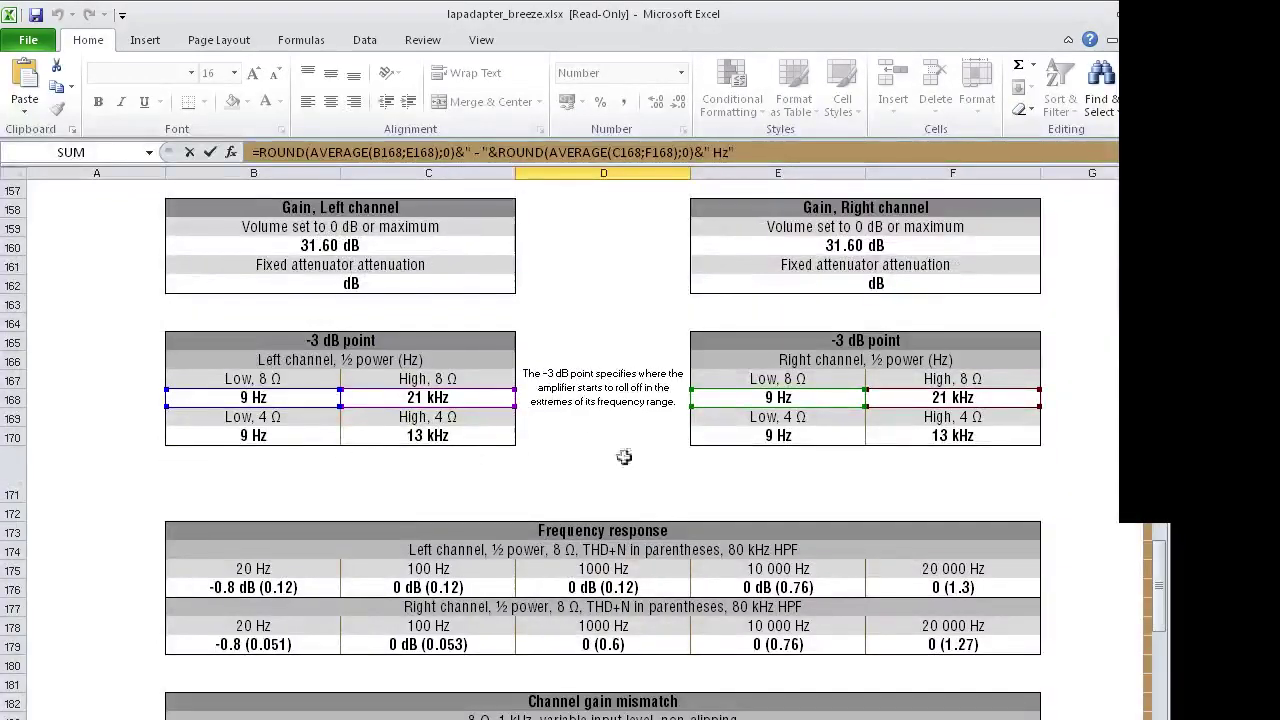
scroll(640, 400, "up", 20)
scroll(650, 464, "up", 20)
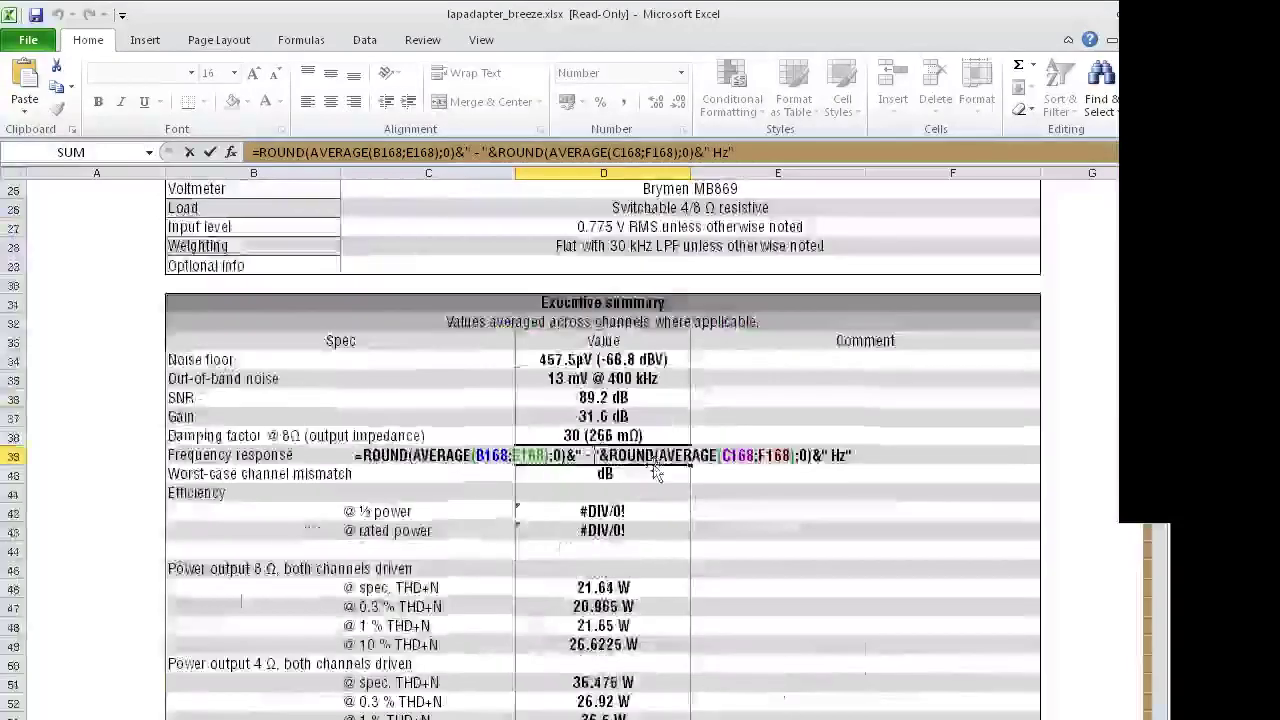
scroll(620, 580, "down", 4)
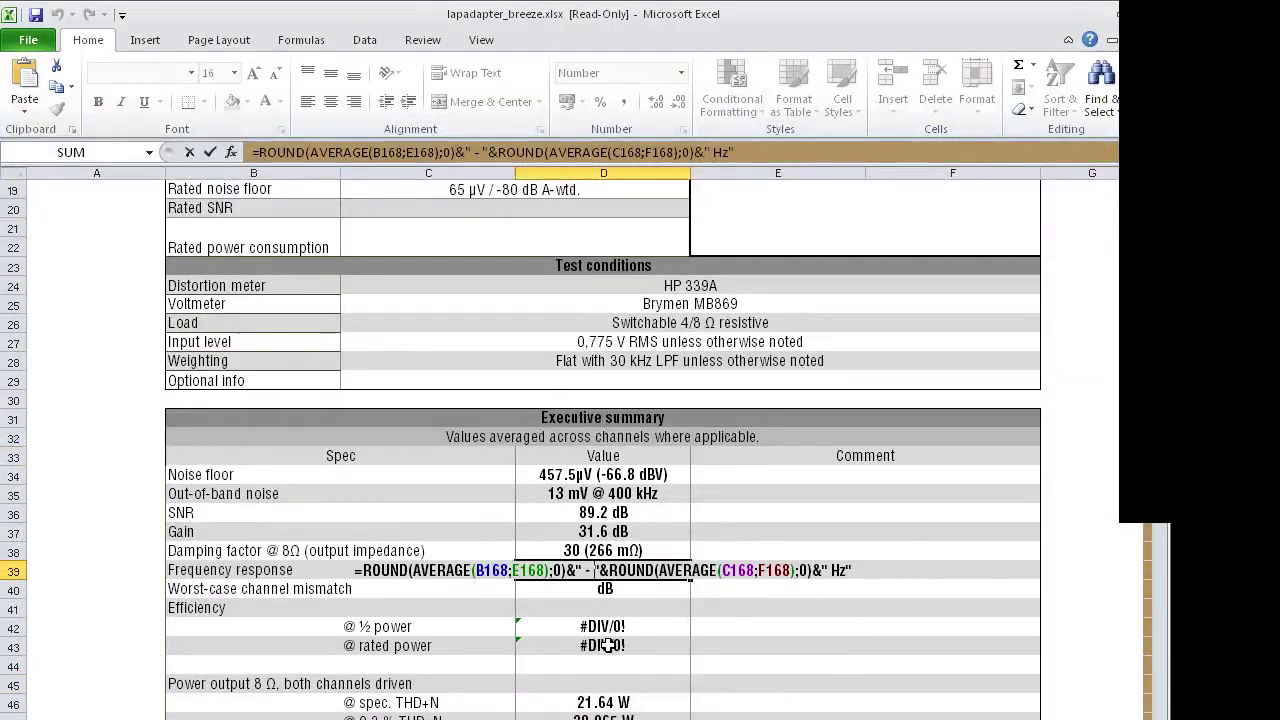
key("ctrl+Return")
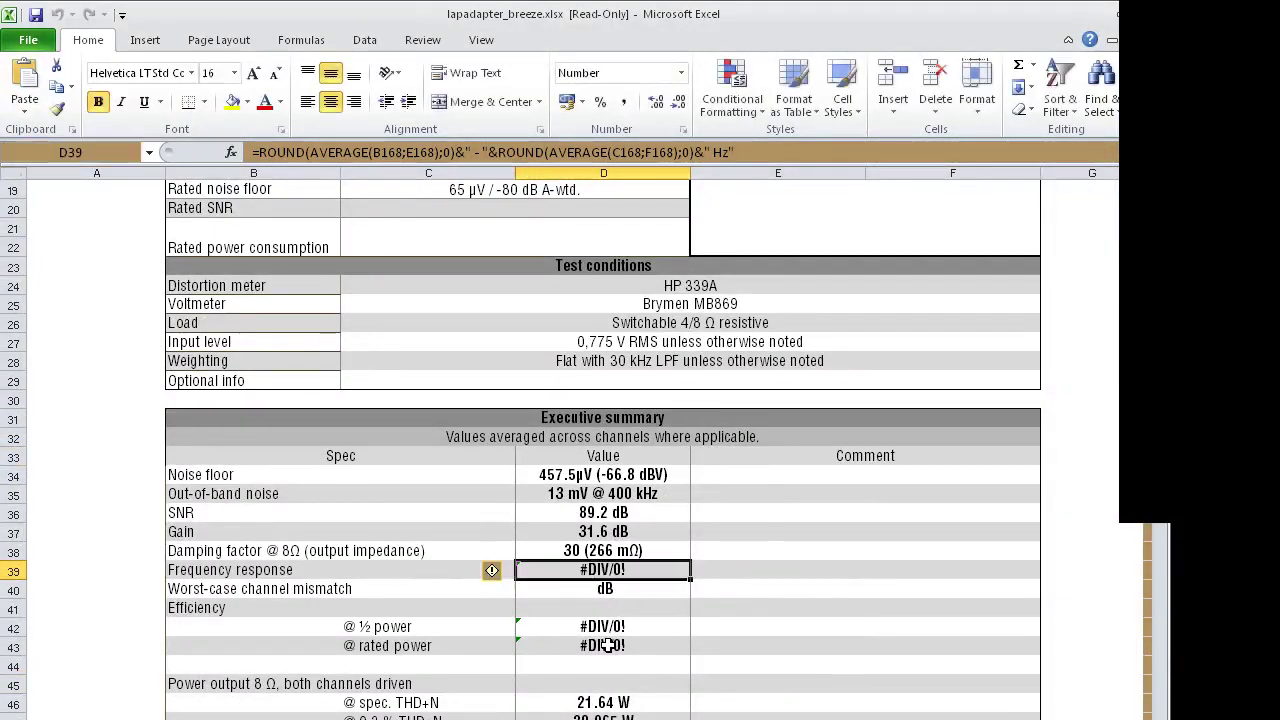
- Check the worst-case channel mismatch formula and review the efficiency and power output rows of the executive summary
left_click(640, 591)
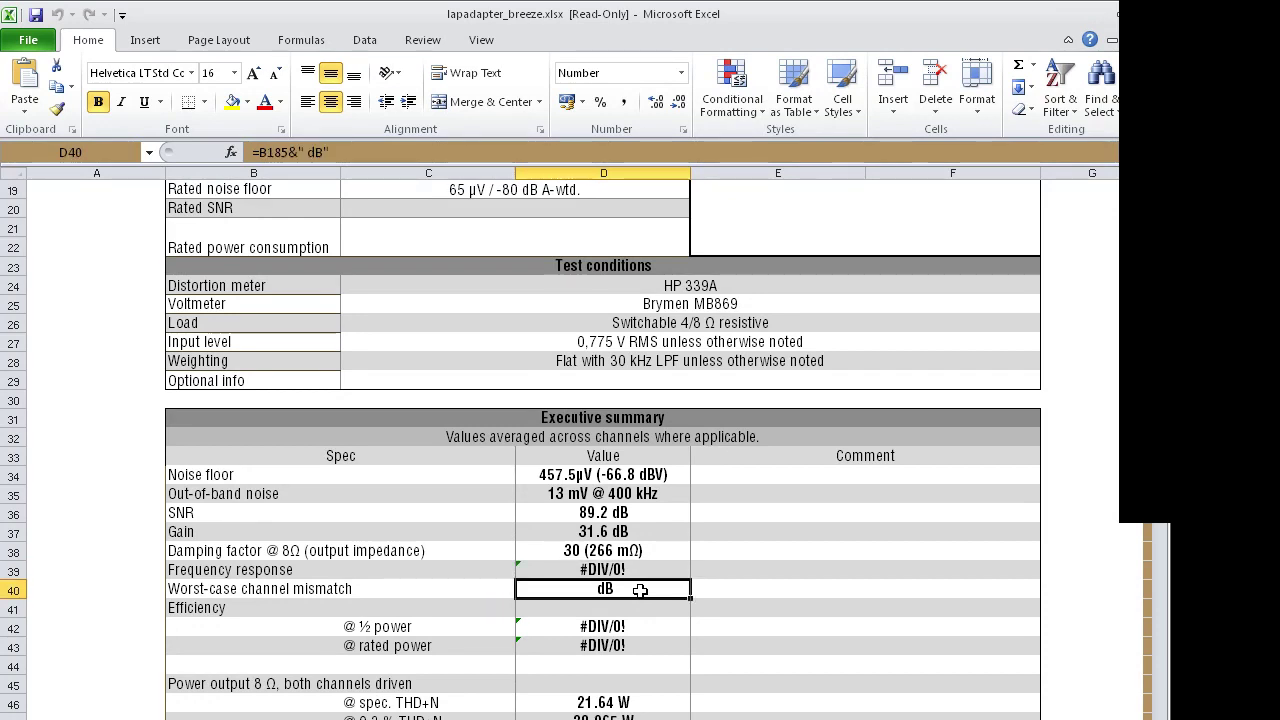
scroll(655, 598, "down", 2)
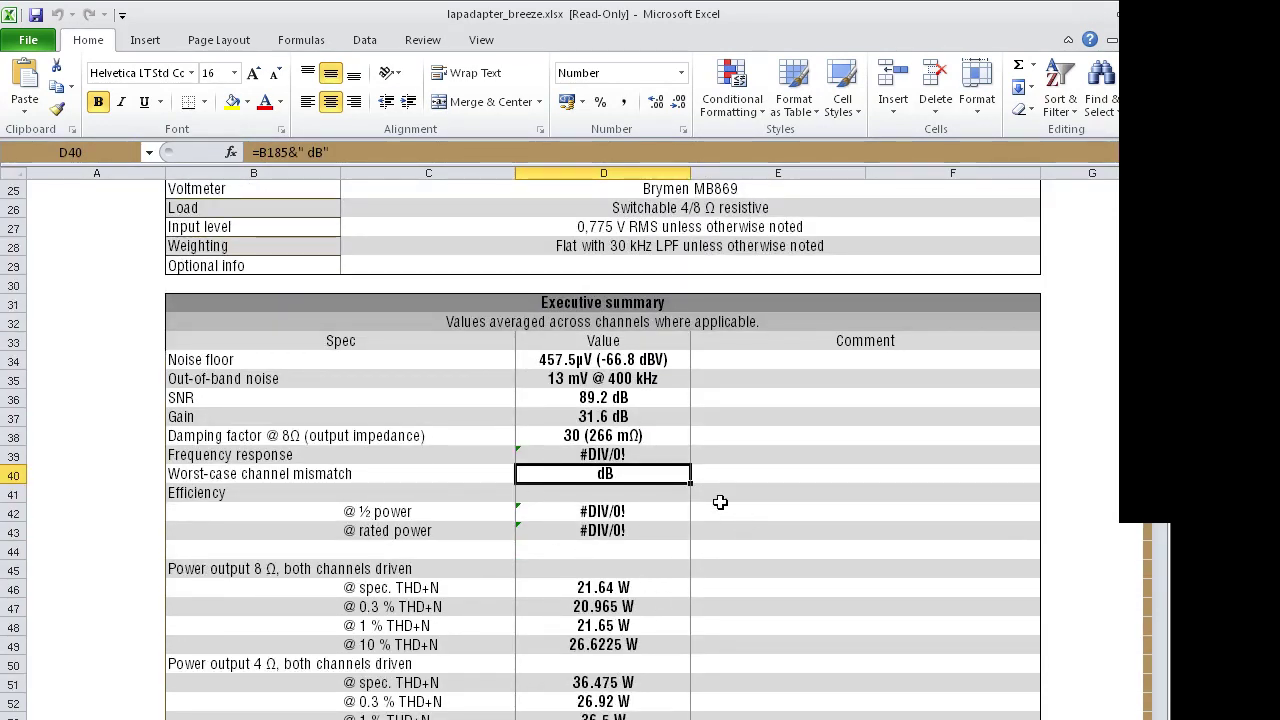
scroll(666, 534, "down", 2)
scroll(686, 566, "down", 1)
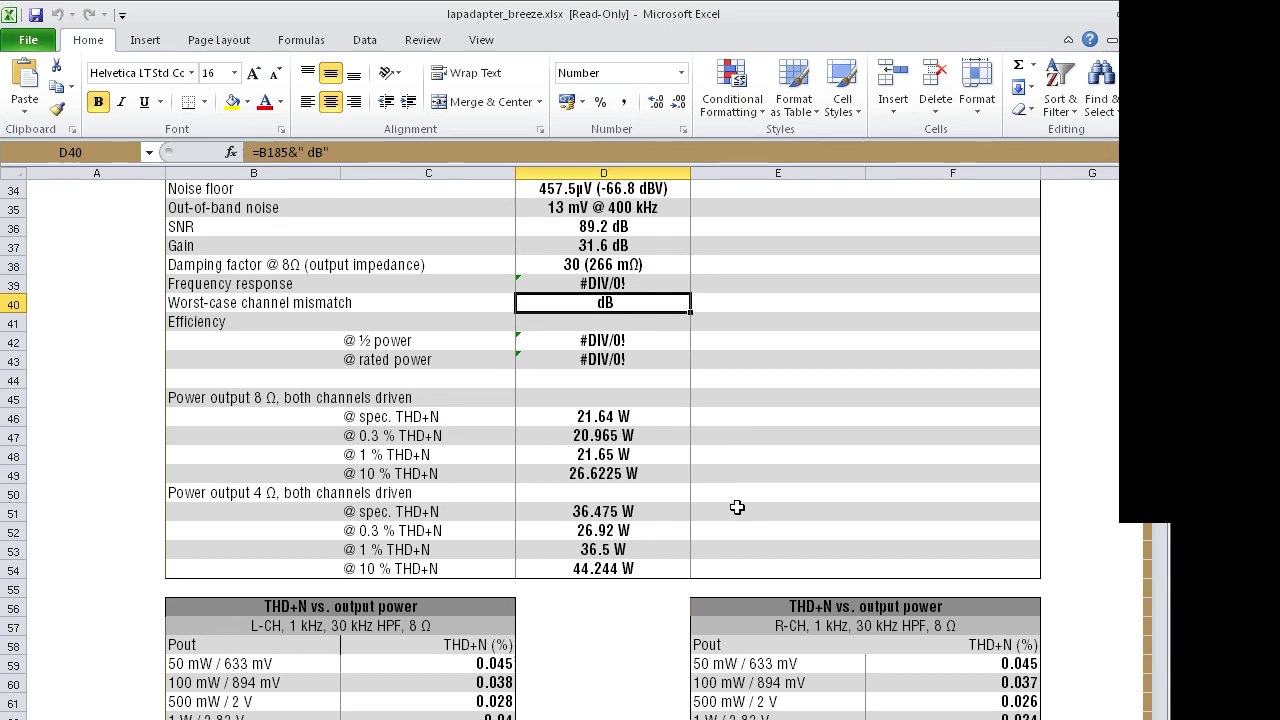
scroll(736, 507, "up", 1)
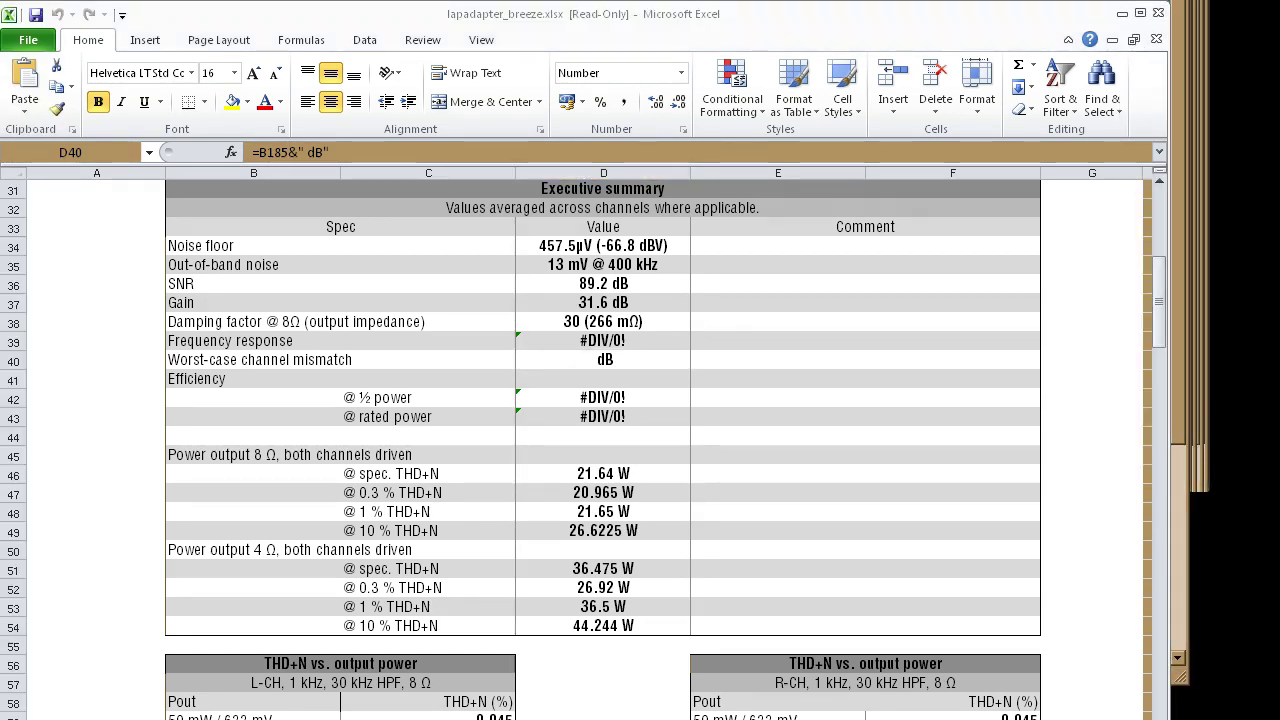
- Open Marantz 2215 performance report.xlsx from the Marantz 2215 subfolder of the Amplifier data folder
left_click(405, 25)
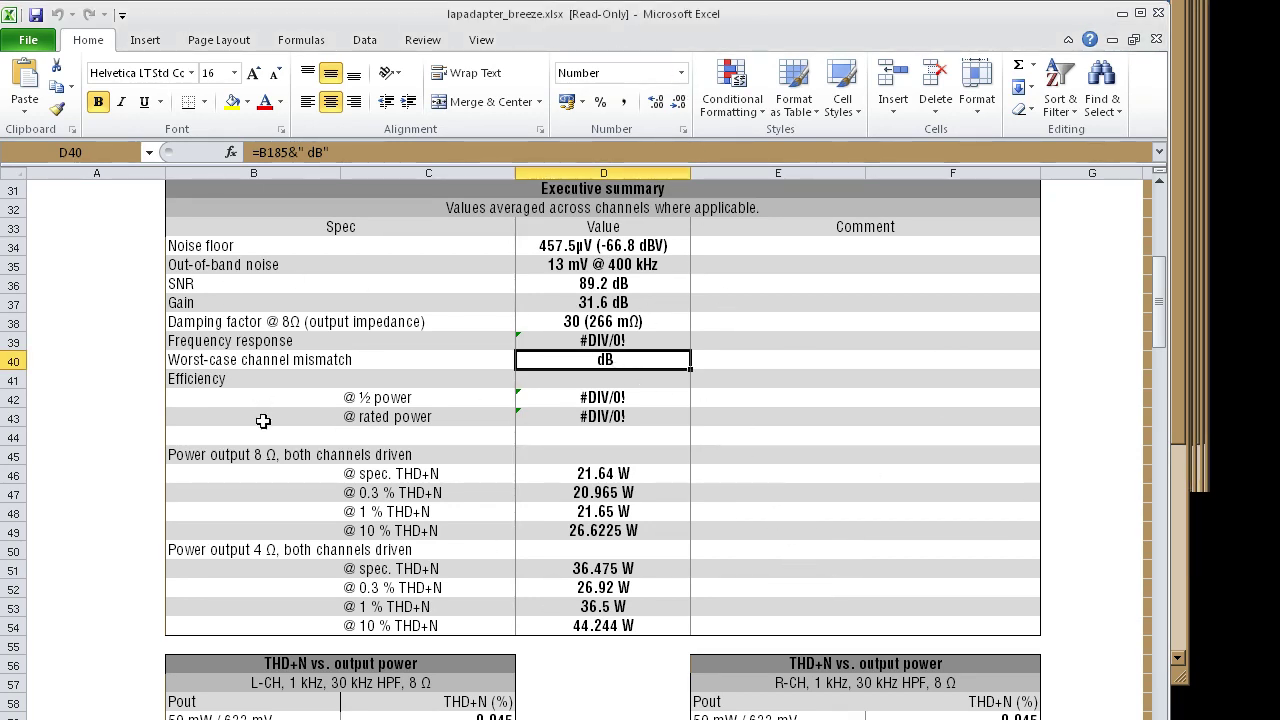
key("alt+Tab")
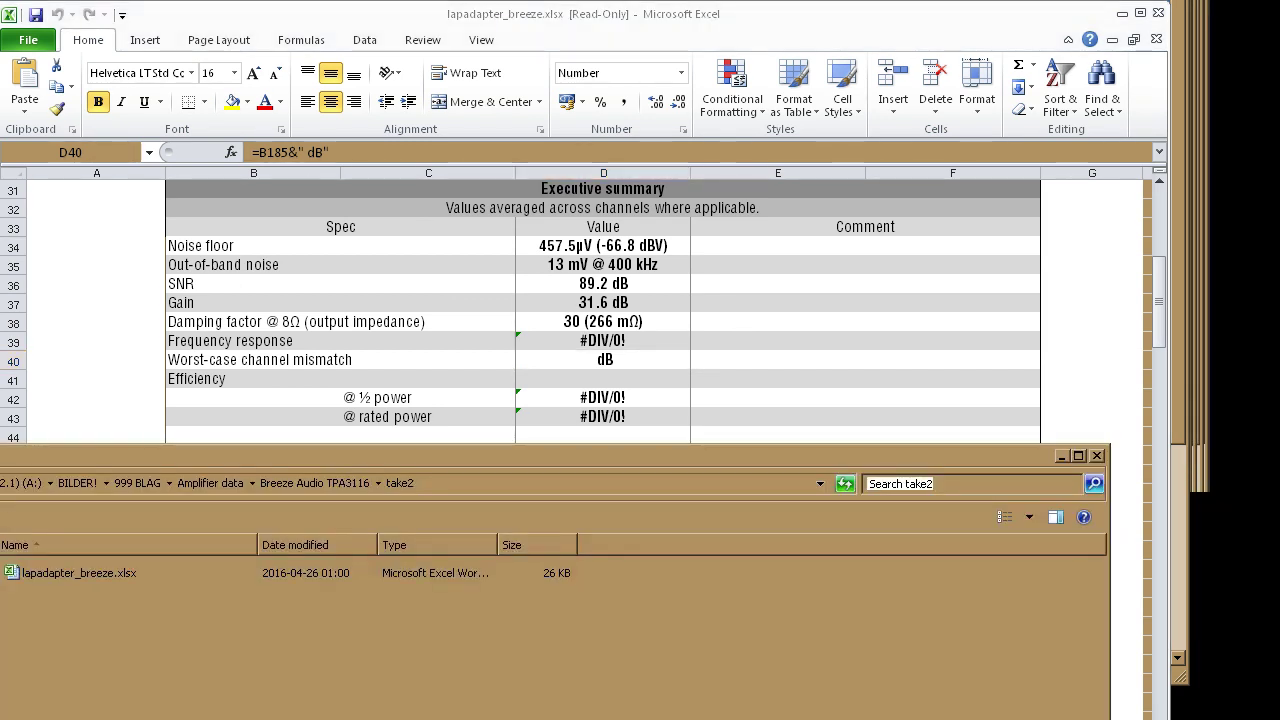
left_click_drag(600, 456, 612, 717)
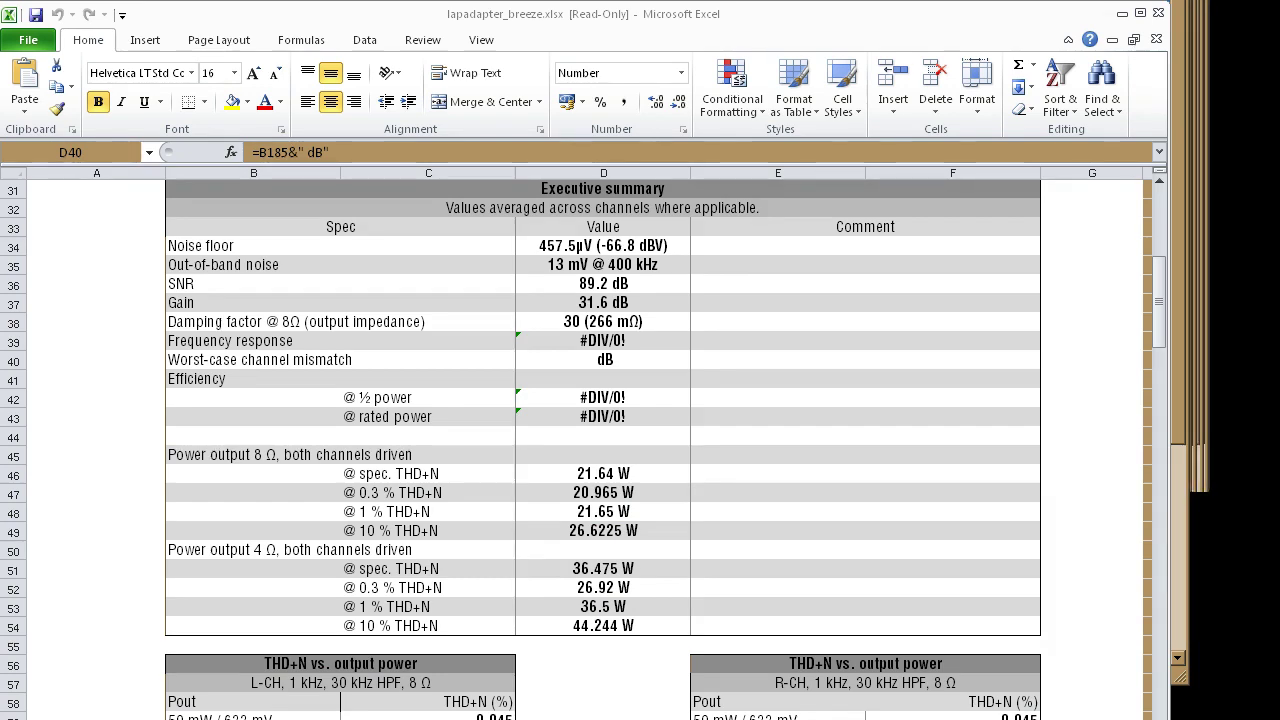
left_click_drag(608, 717, 655, 48)
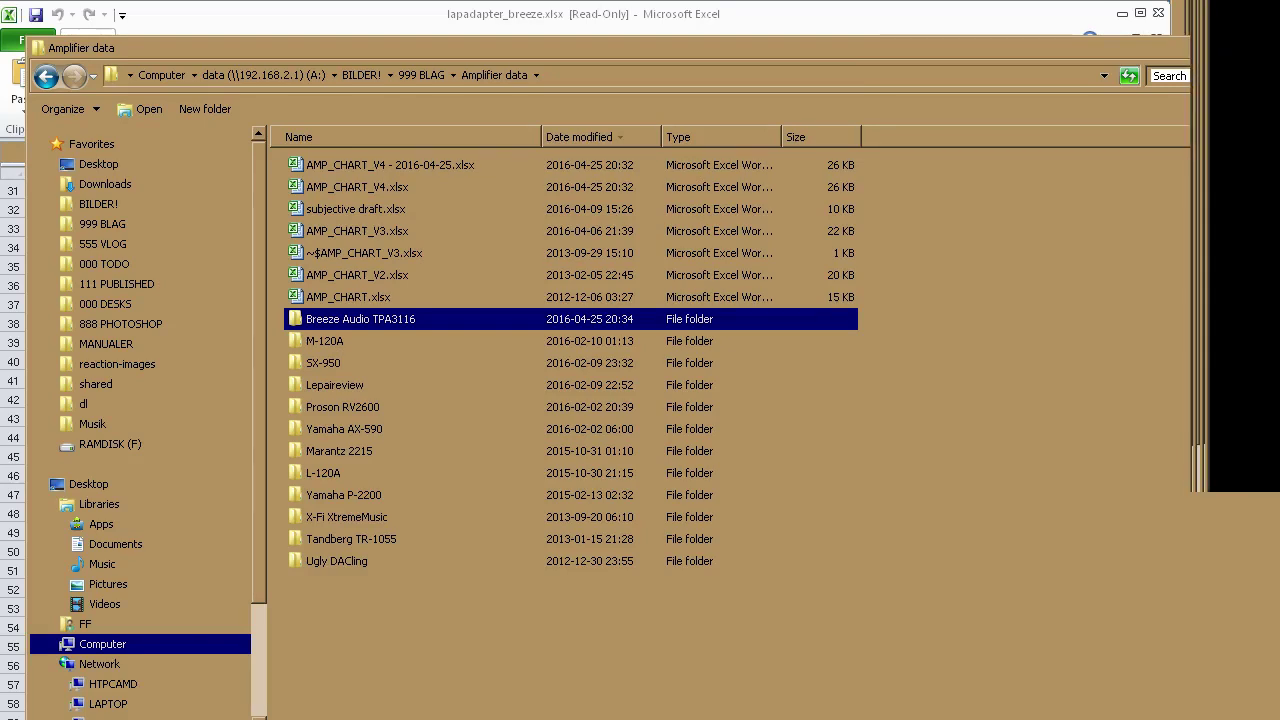
double_click(339, 451)
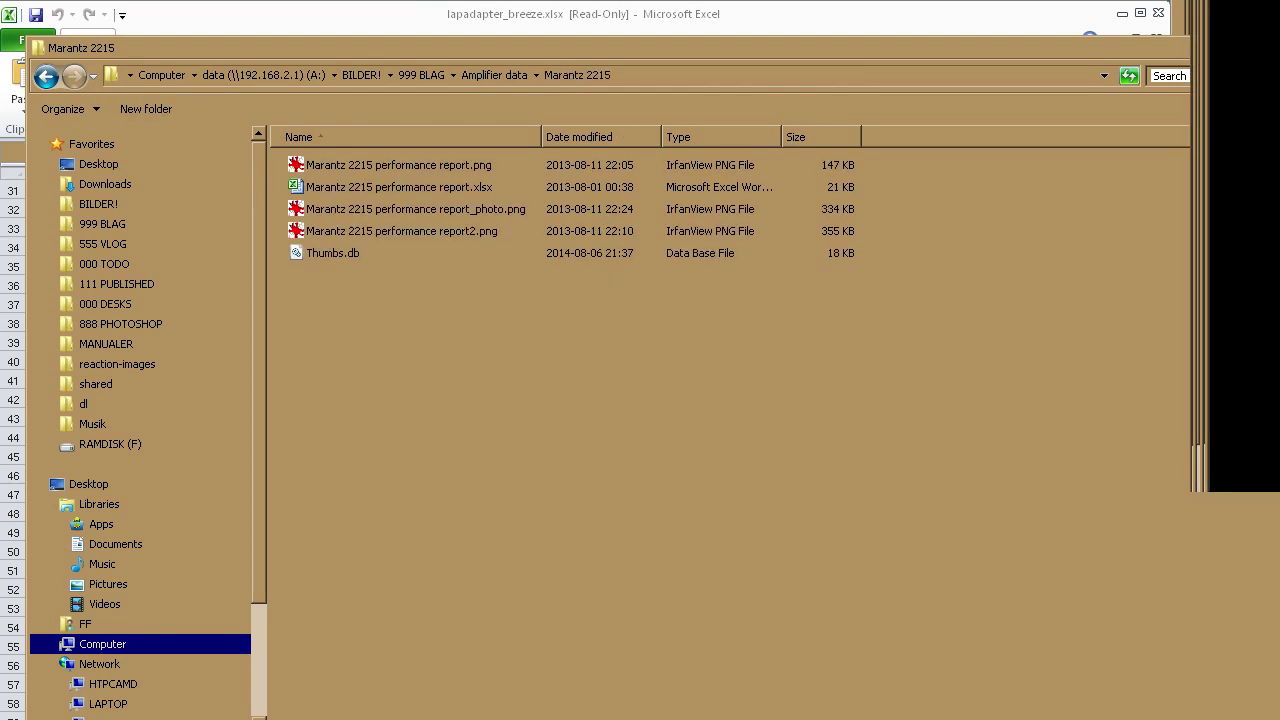
double_click(337, 187)
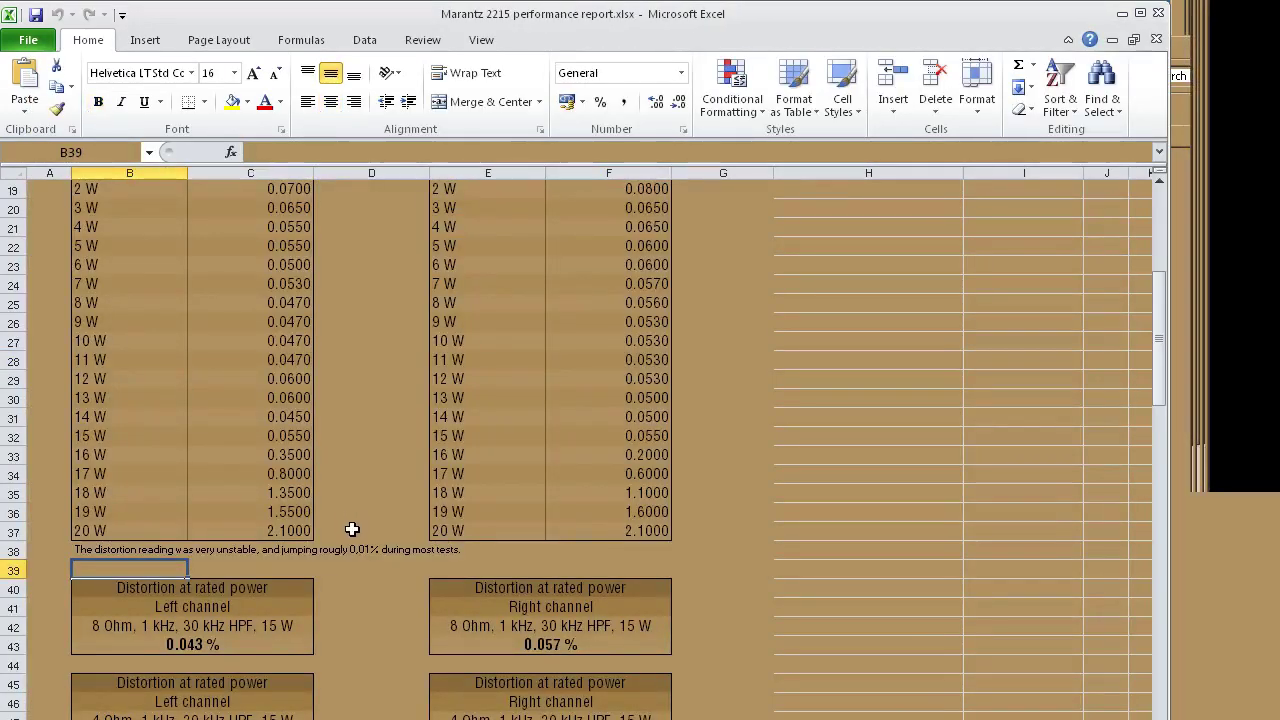
- Review the Marantz 2215 report's amplifier ratings, THD+N vs. output power tables and distortion at rated power results
scroll(314, 545, "up", 6)
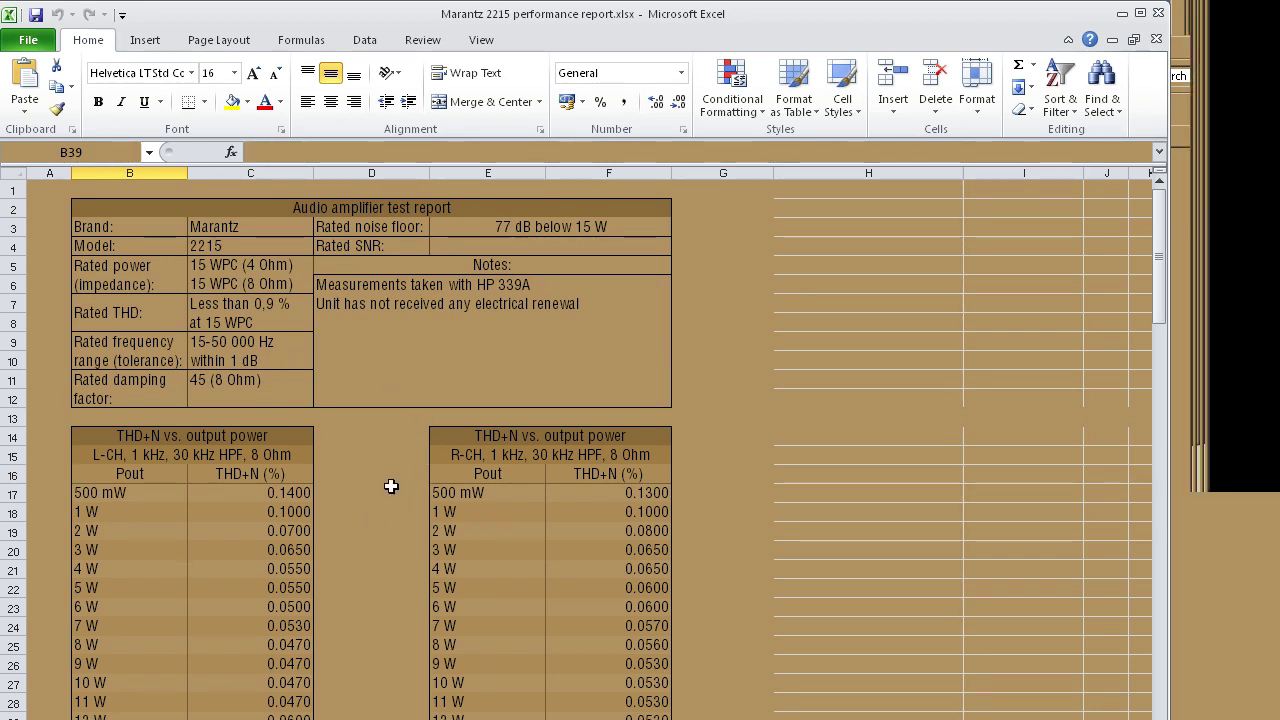
scroll(380, 488, "down", 2)
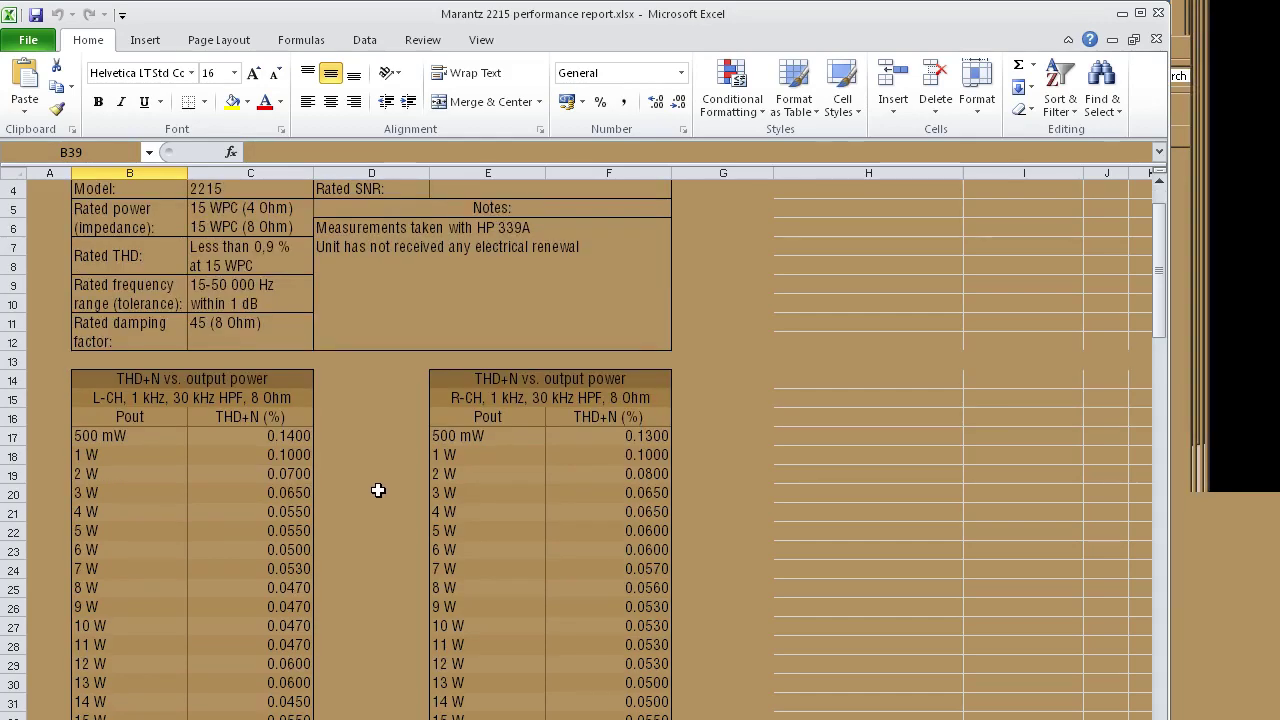
scroll(375, 490, "down", 1)
scroll(371, 491, "up", 1)
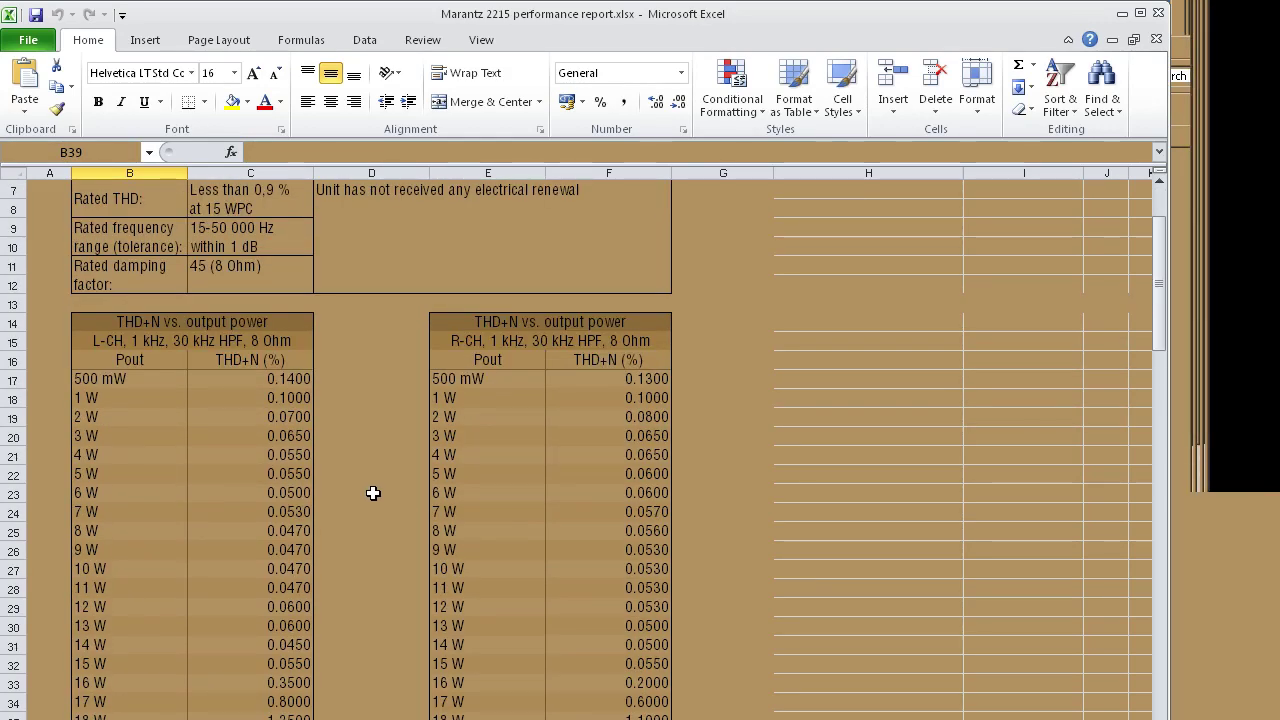
scroll(325, 332, "up", 1)
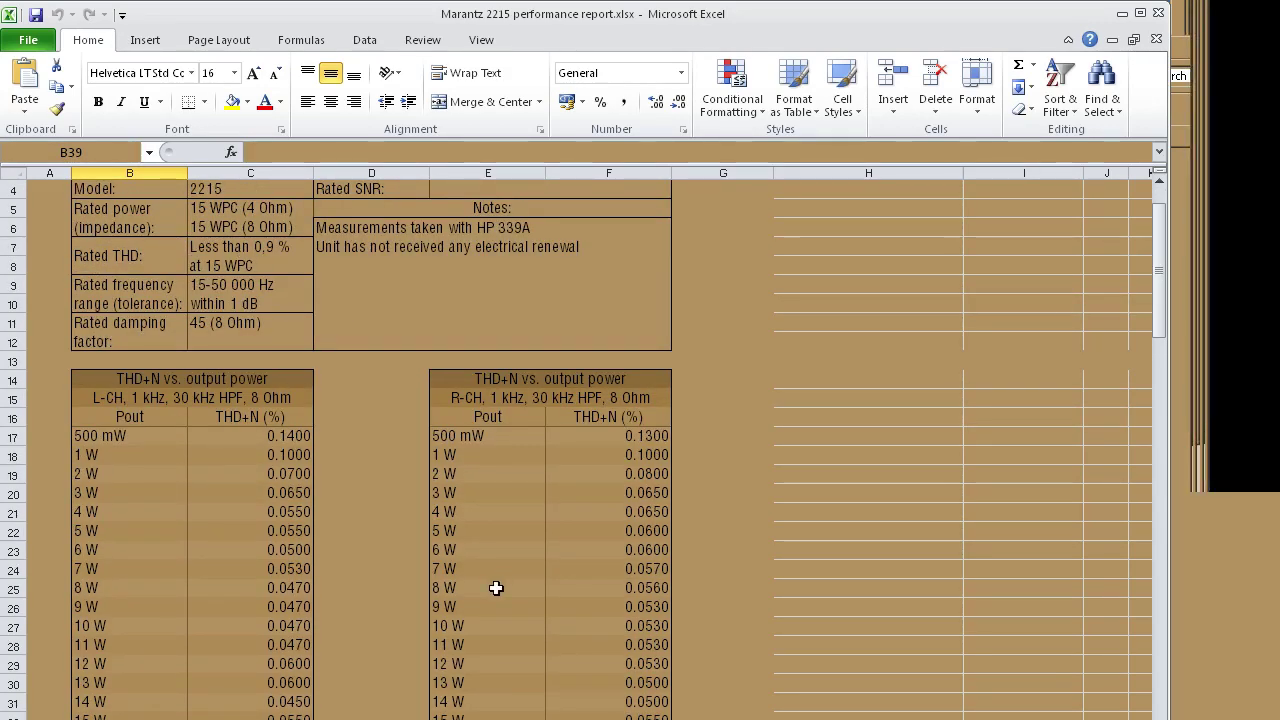
scroll(460, 580, "down", 1)
scroll(383, 440, "down", 3)
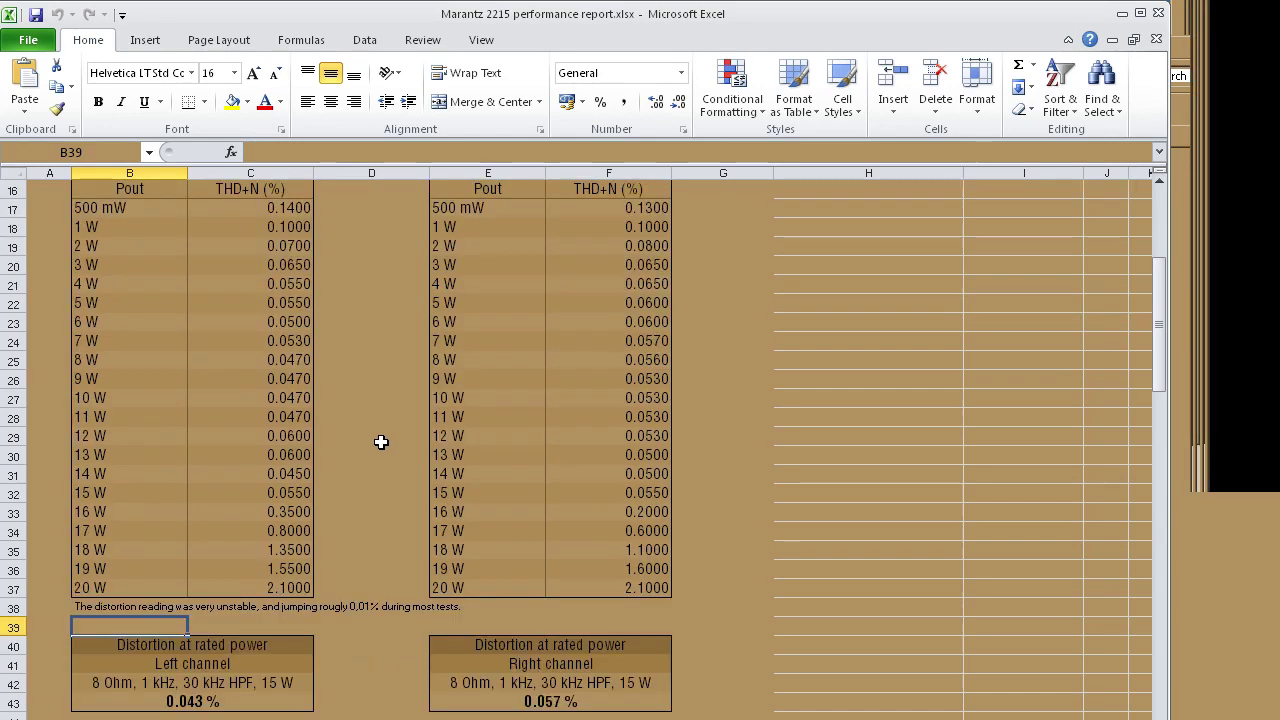
scroll(257, 620, "down", 2)
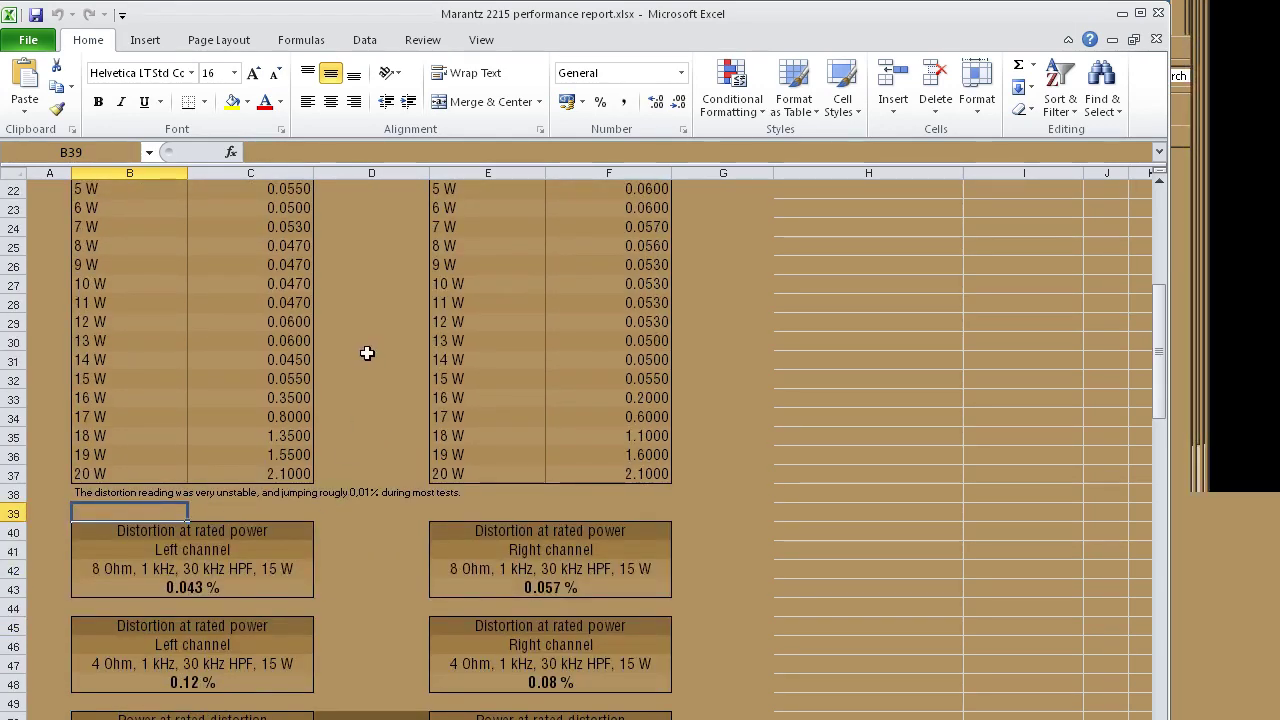
scroll(413, 476, "down", 2)
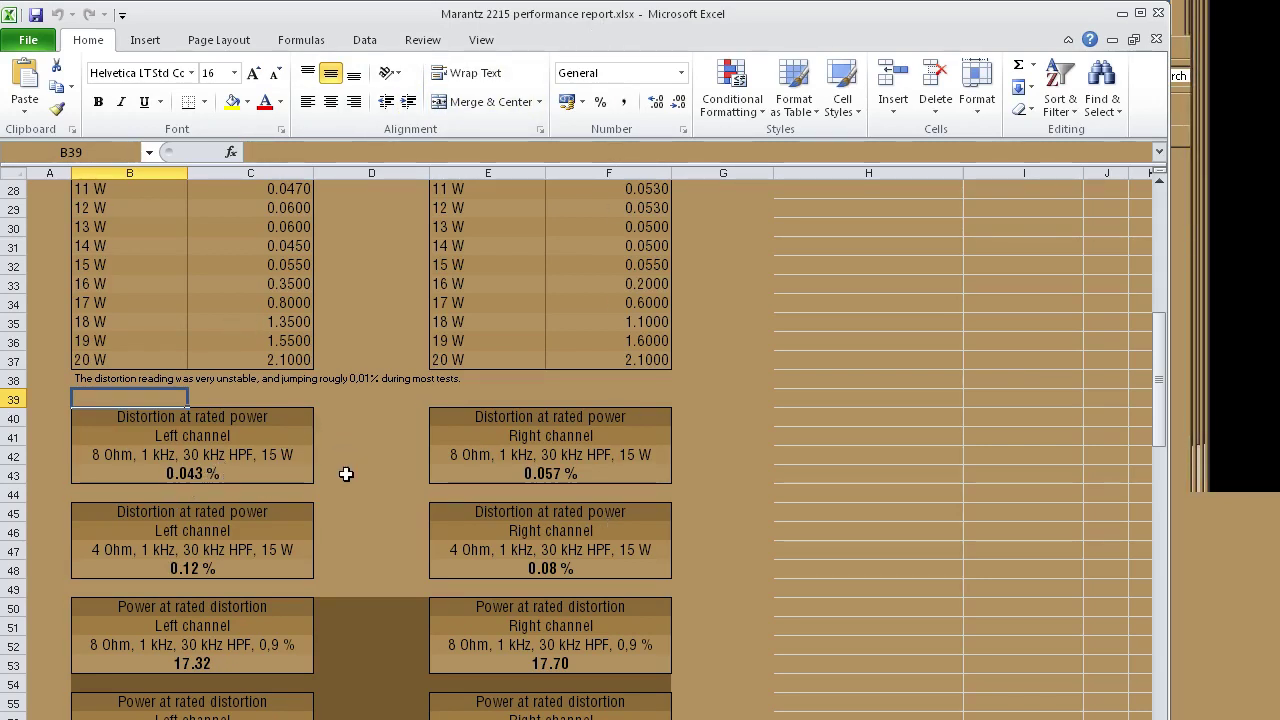
- Return to the lapadapter_breeze.xlsx workbook and examine the distortion and power results with the note on grid voltage variations
key("alt+Tab")
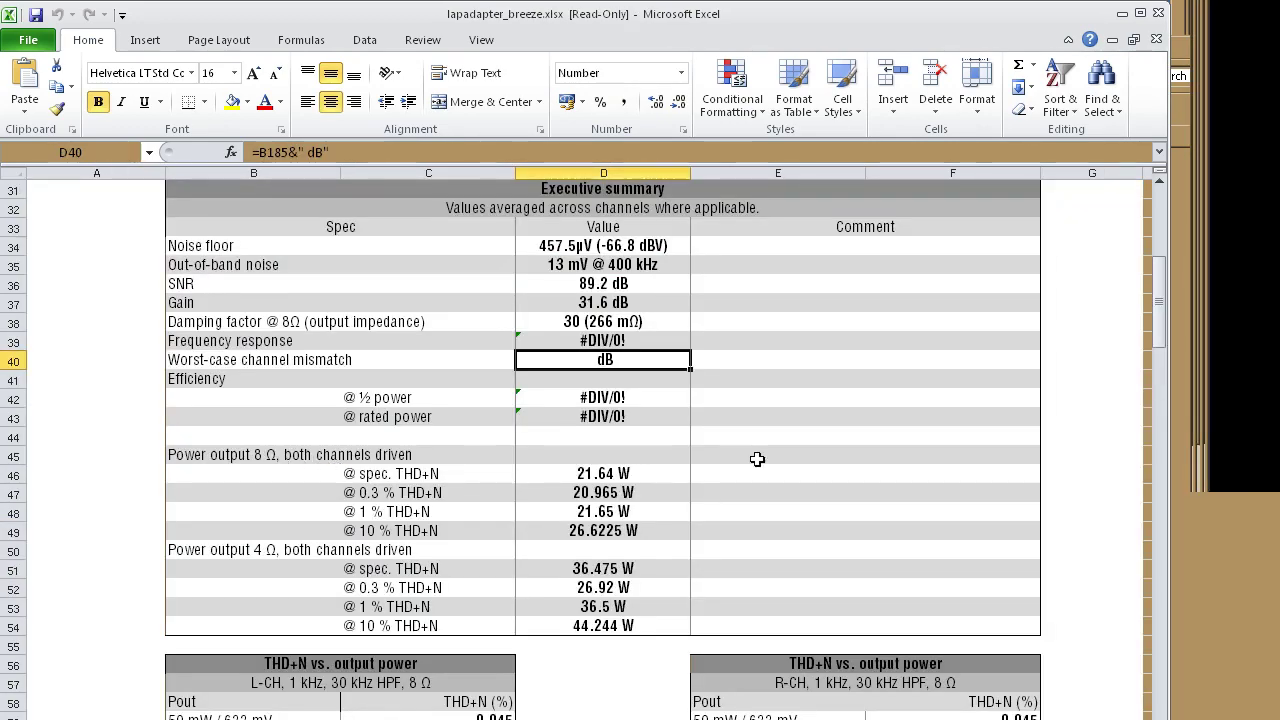
scroll(686, 466, "down", 17)
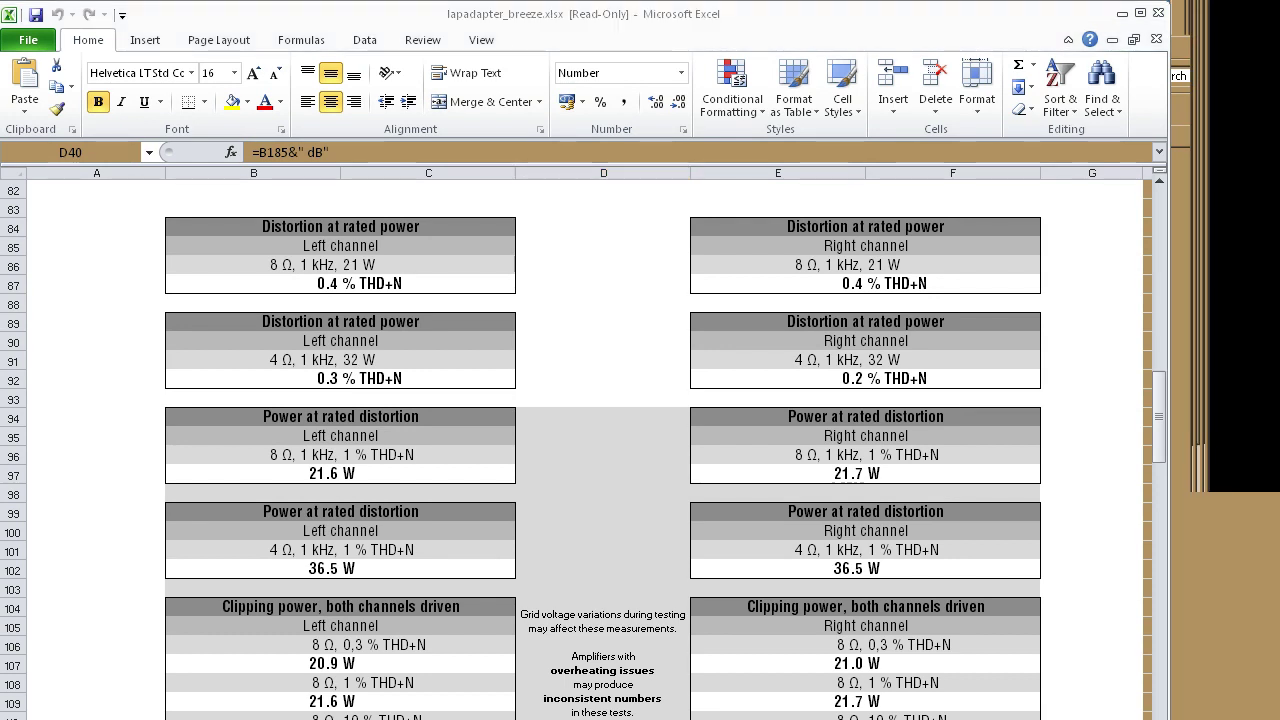
left_click(512, 22)
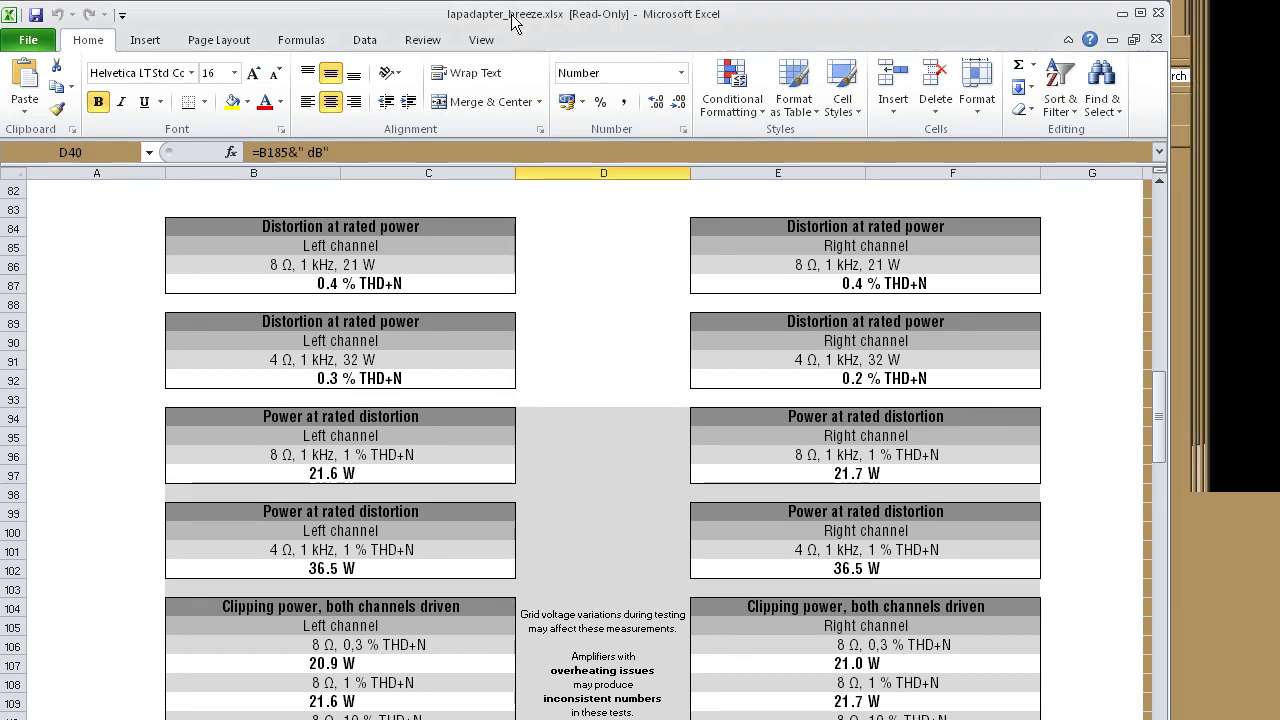
left_click(600, 540)
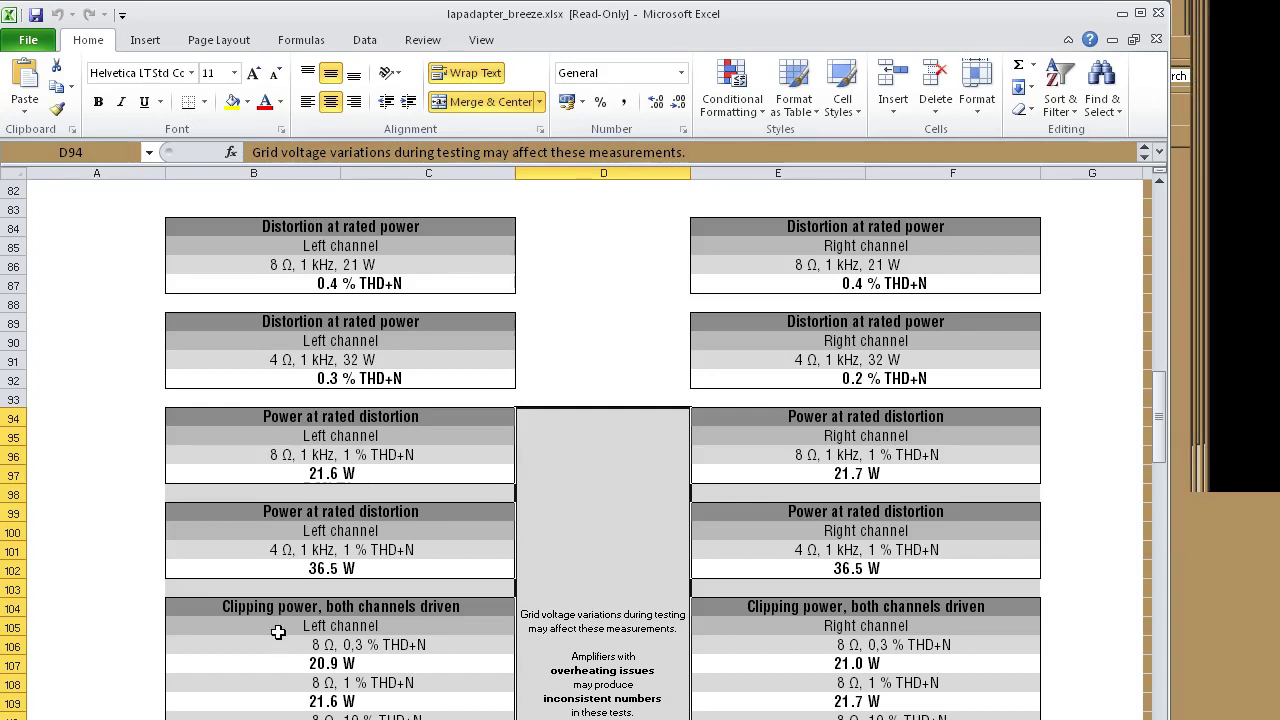
key("alt+Tab")
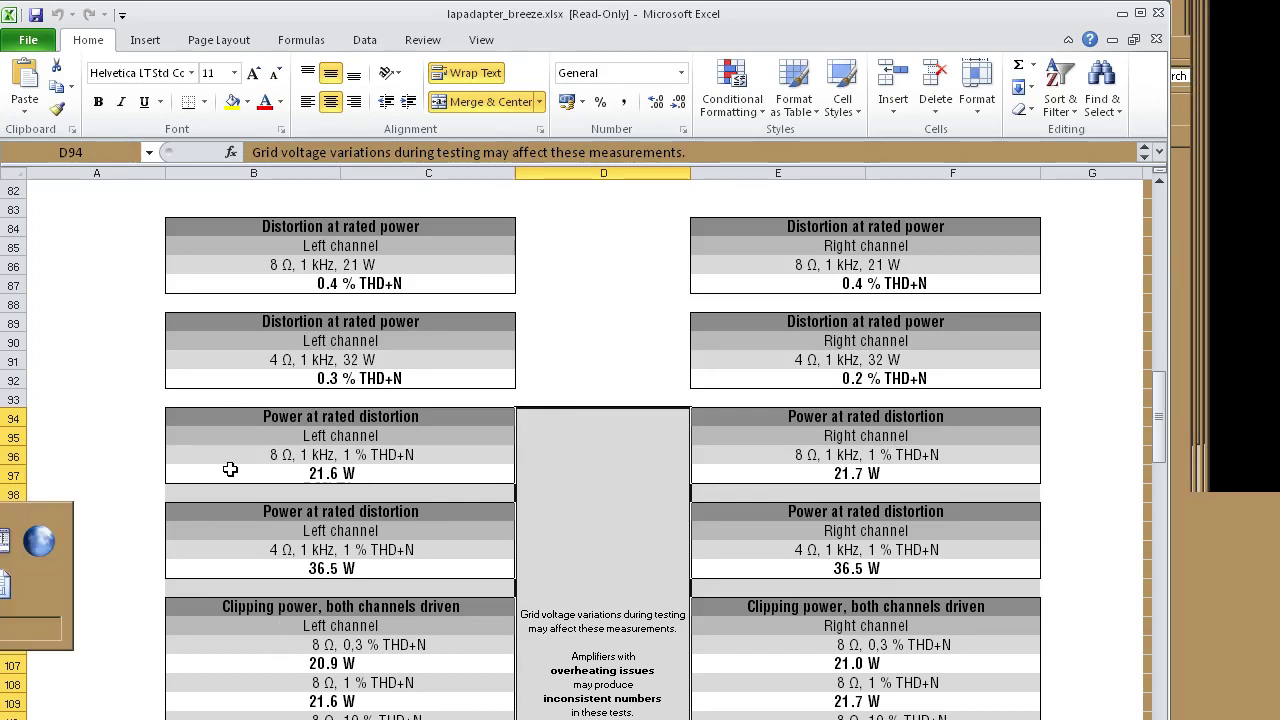
key("alt+Tab")
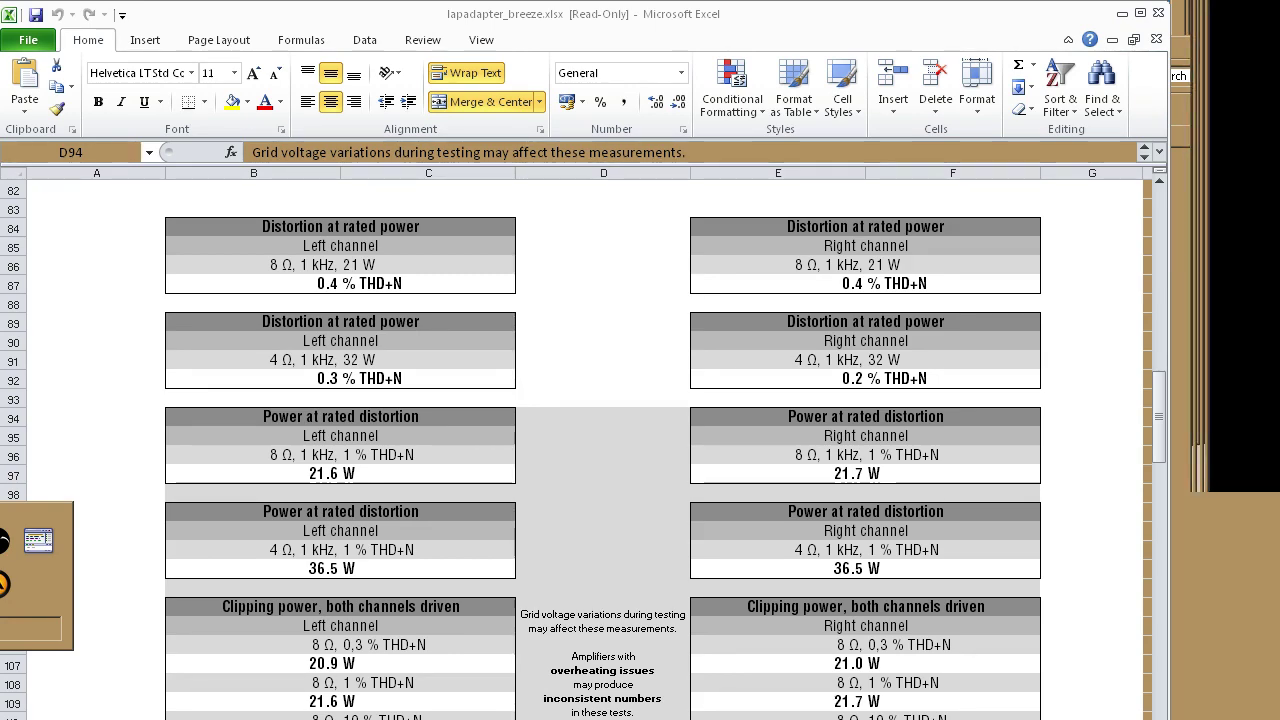
- Review the gain, -3 dB point and frequency response sections, and close lapadapter_breeze.xlsx without saving
key("alt+Tab")
scroll(252, 460, "down", 20)
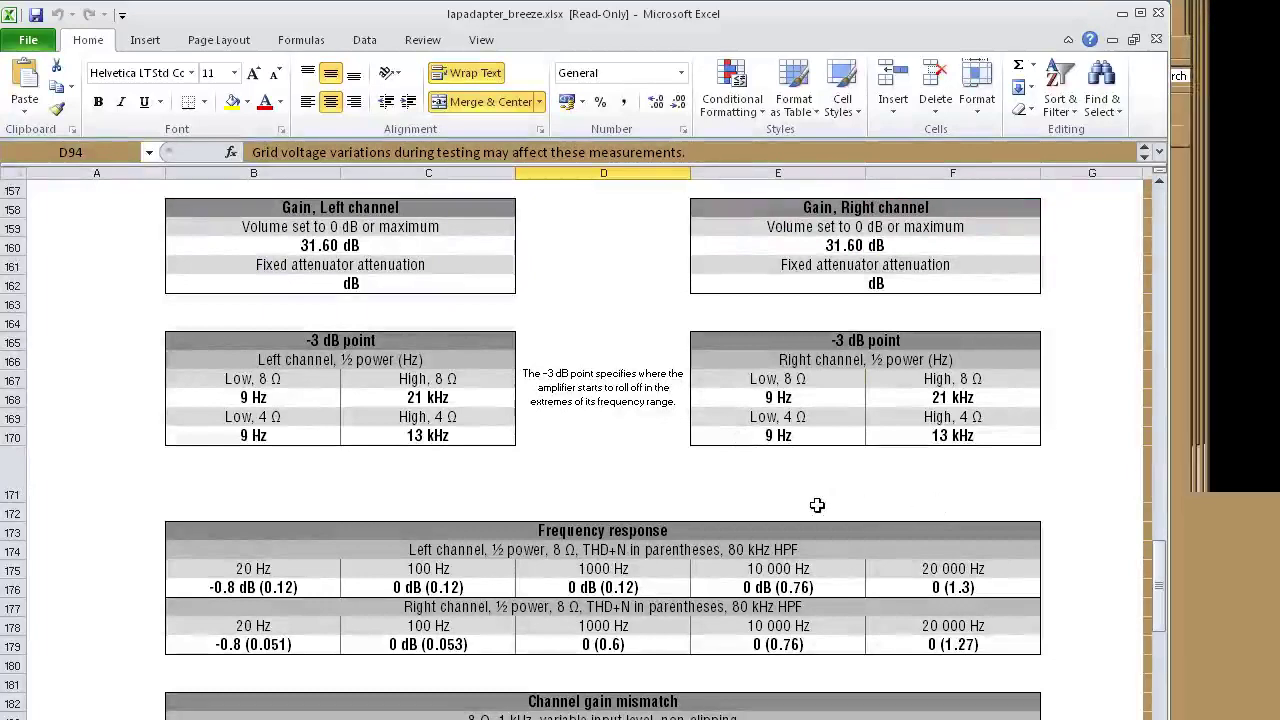
left_click(1158, 13)
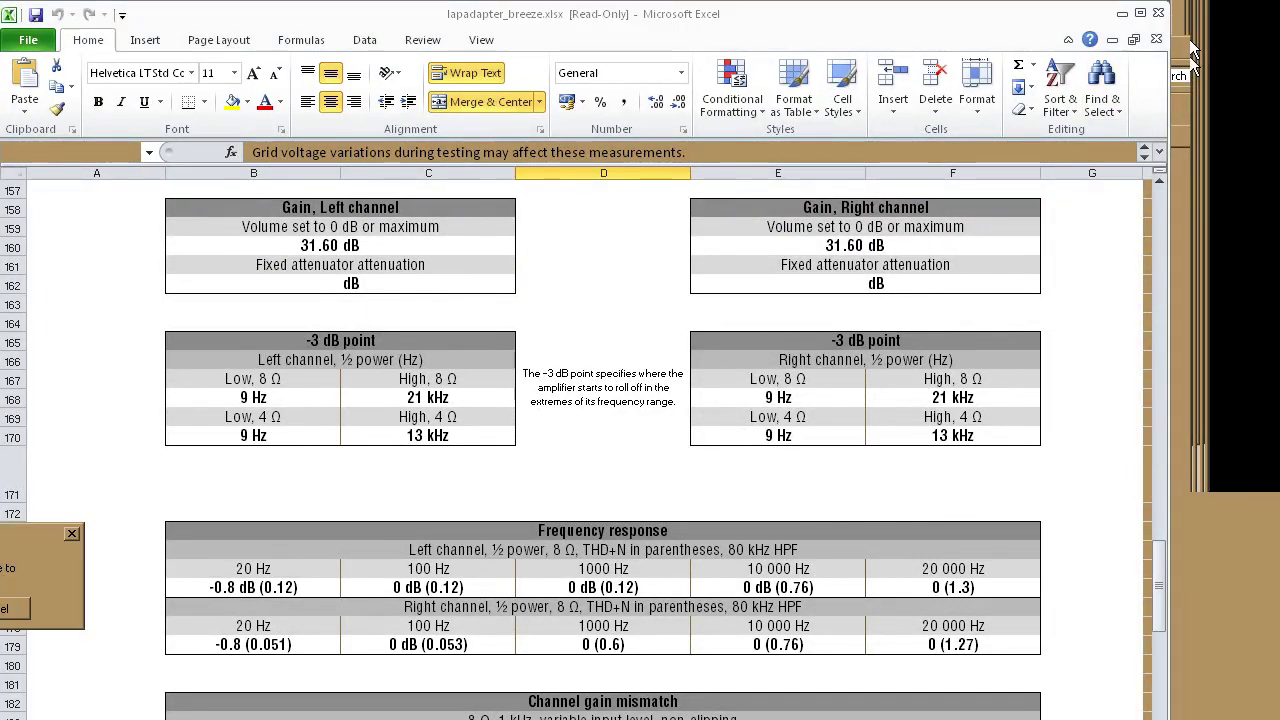
key("n")
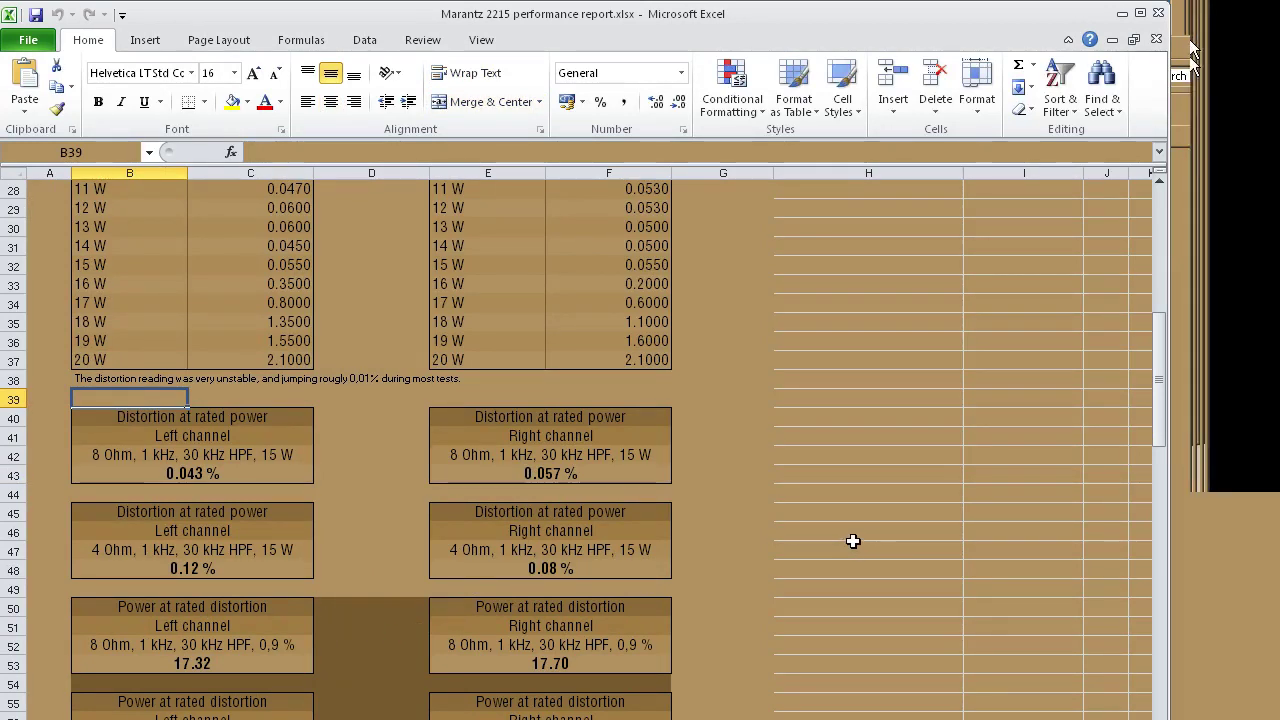
- Review the Marantz 2215 report's distortion at rated power, THD+N vs. output power tables and rated specifications
left_click(729, 529)
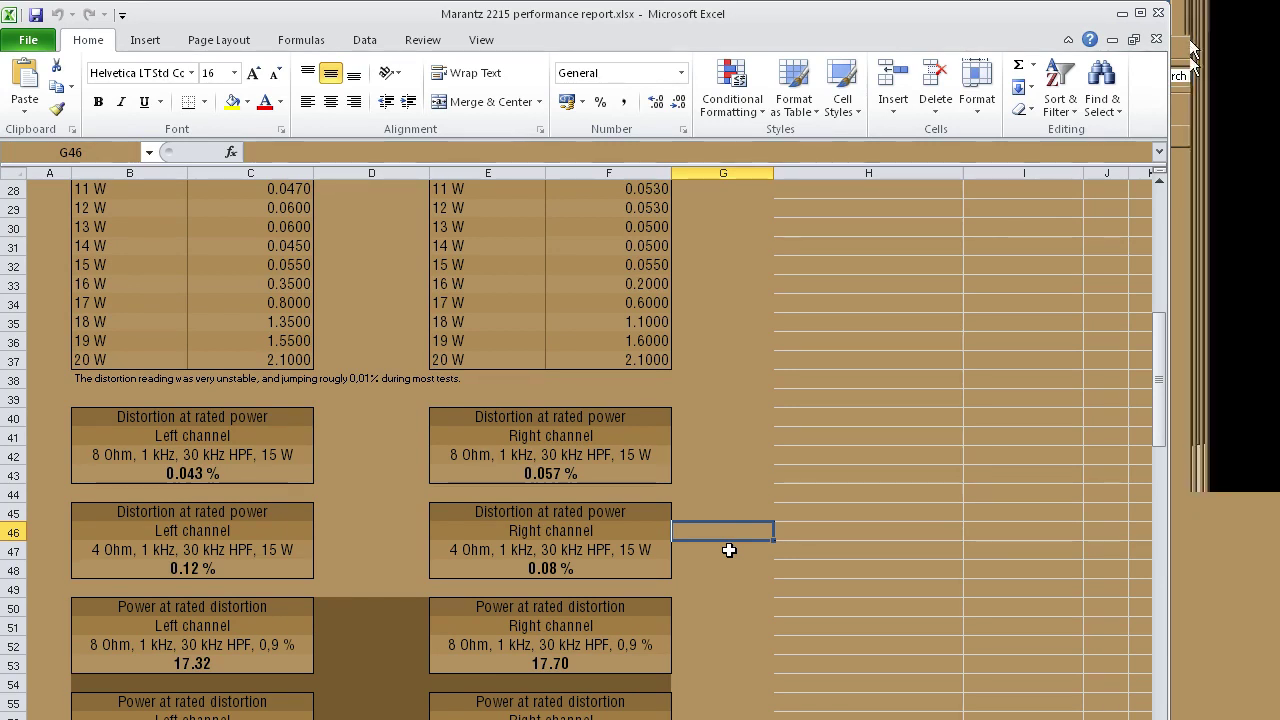
scroll(729, 550, "up", 1)
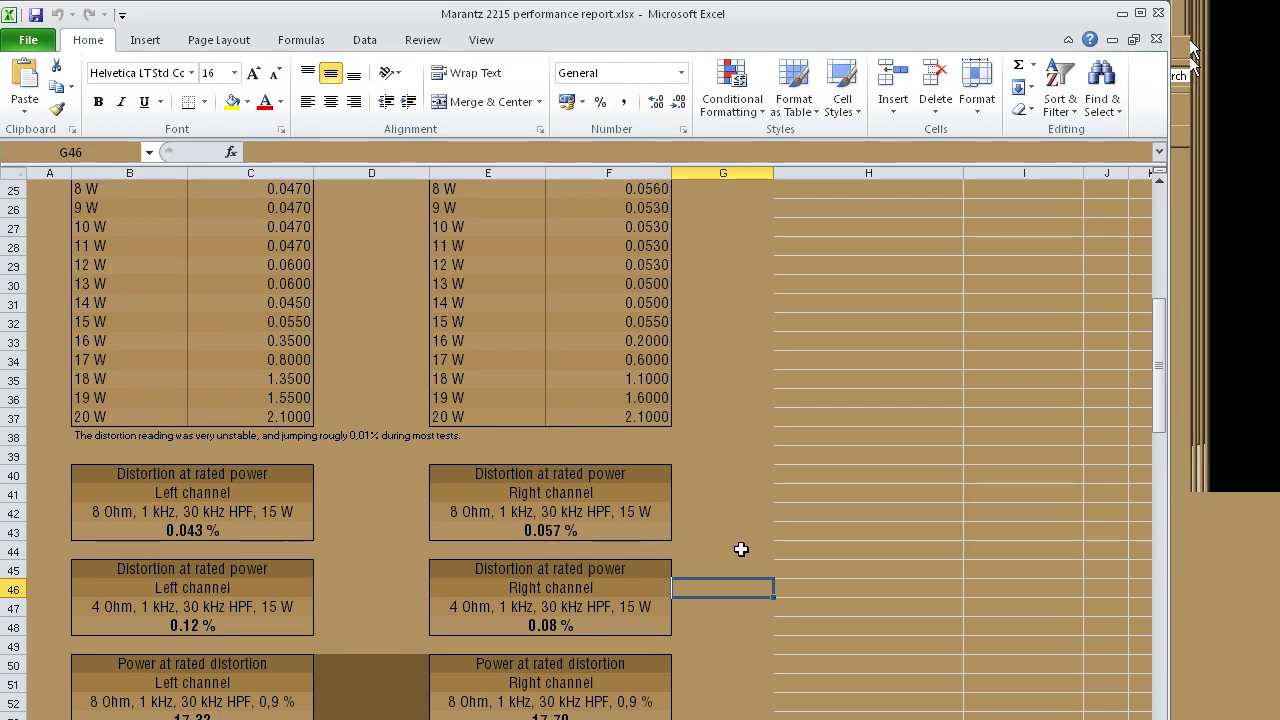
scroll(741, 549, "up", 4)
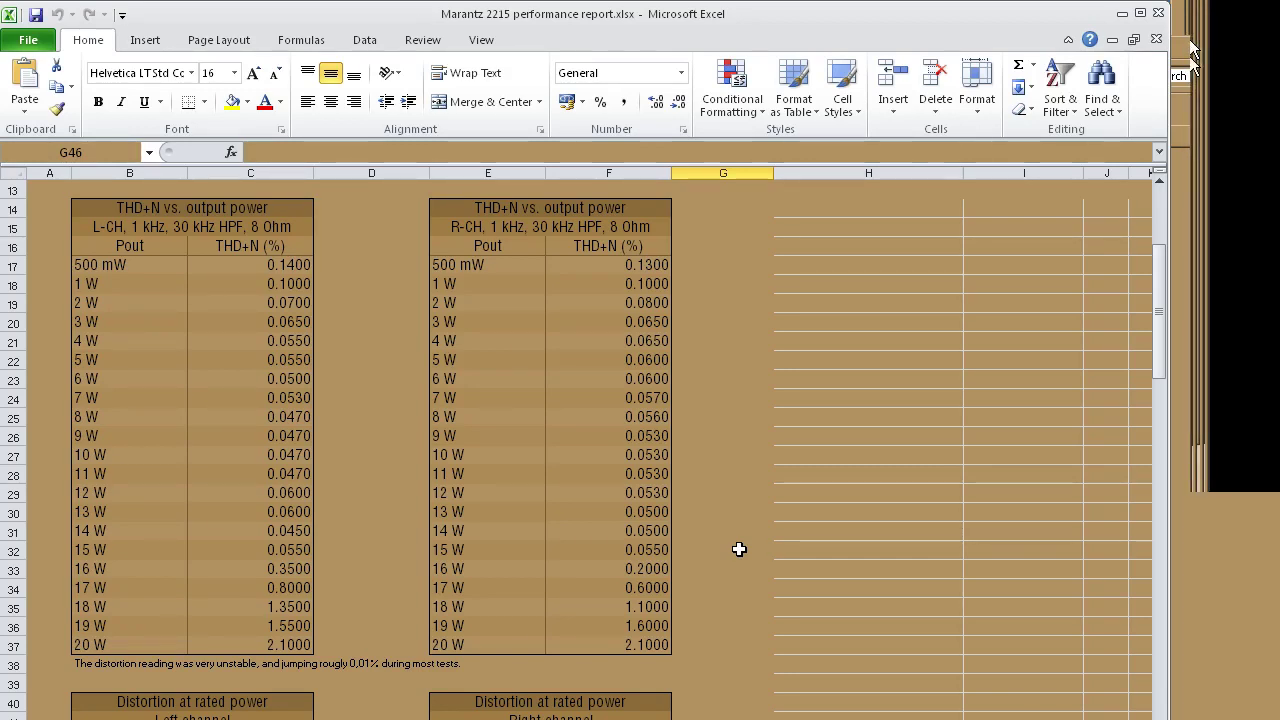
scroll(739, 549, "up", 4)
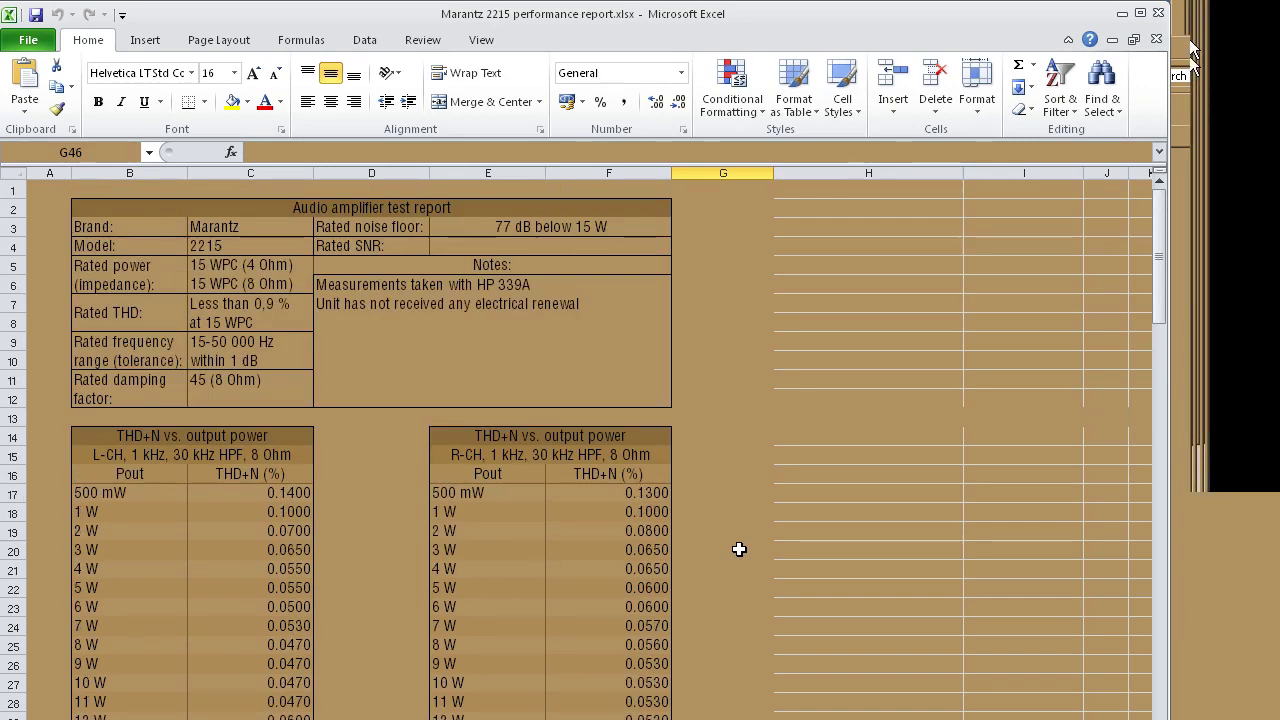
scroll(739, 549, "down", 1)
scroll(739, 549, "down", 2)
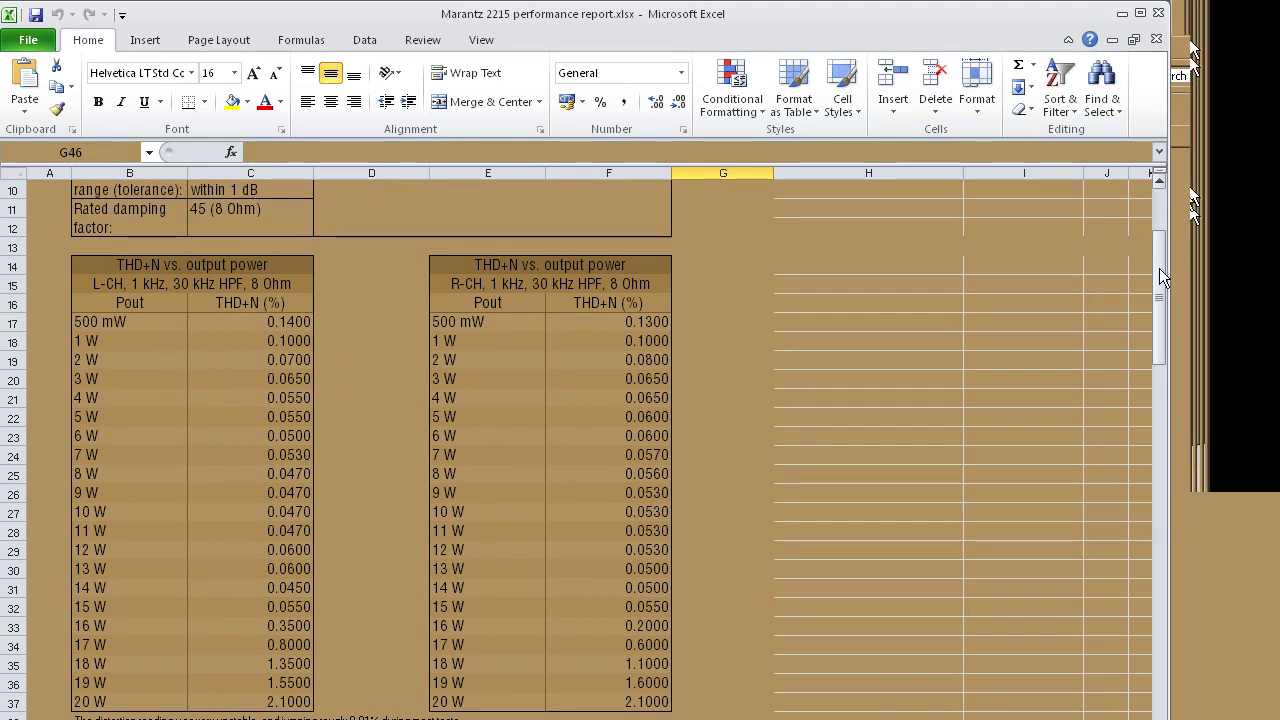
- Examine the Marantz 2215 report's noise floor, SNR, frequency response and output impedance sections, and return to the THD+N tables
left_click_drag(1160, 268, 1126, 542)
left_click_drag(1122, 533, 1104, 583)
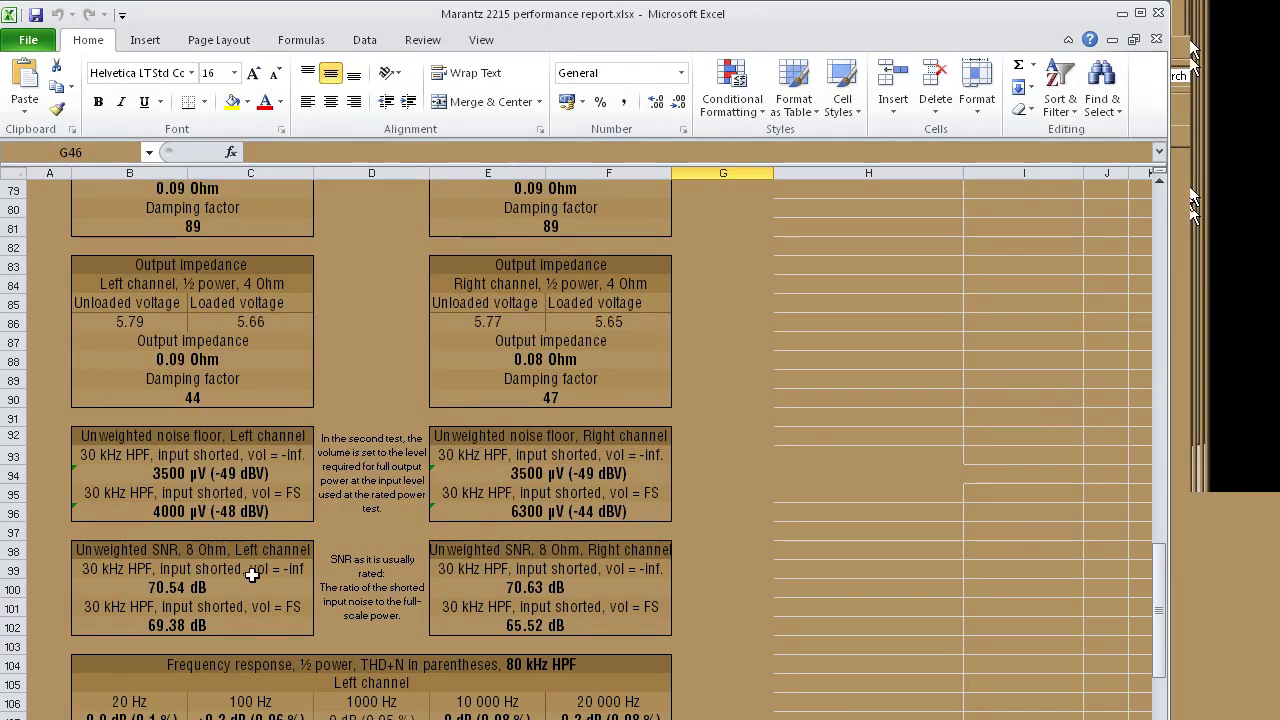
scroll(251, 571, "down", 2)
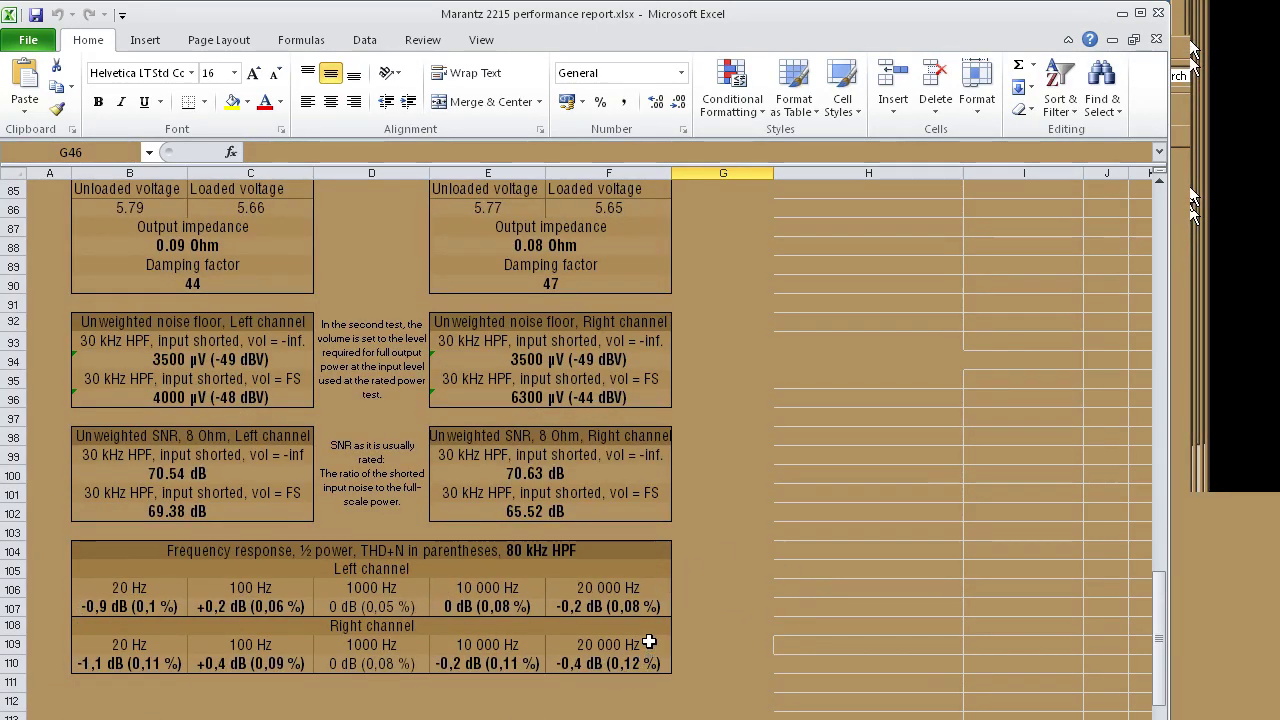
scroll(550, 585, "up", 5)
scroll(557, 585, "up", 11)
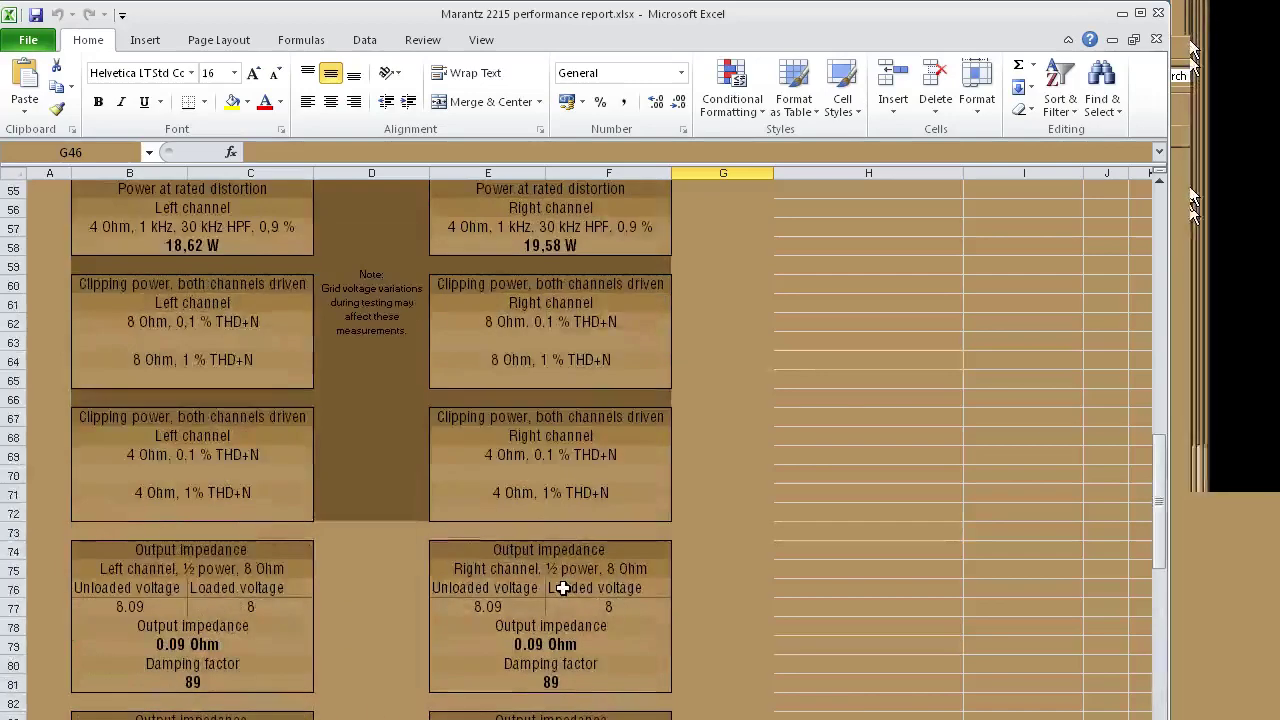
scroll(558, 596, "up", 8)
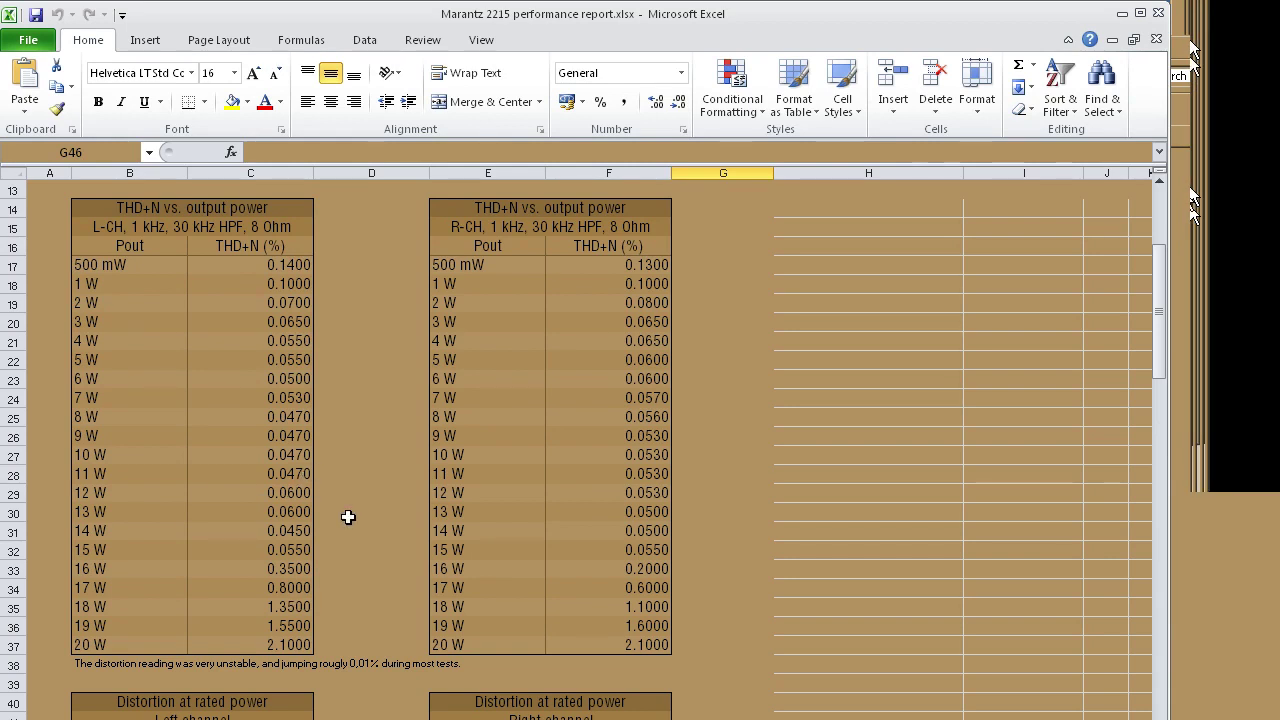
- Reopen lapadapter_breeze.xlsx as read-only from the Breeze Audio TPA3116 folder
left_click(430, 2)
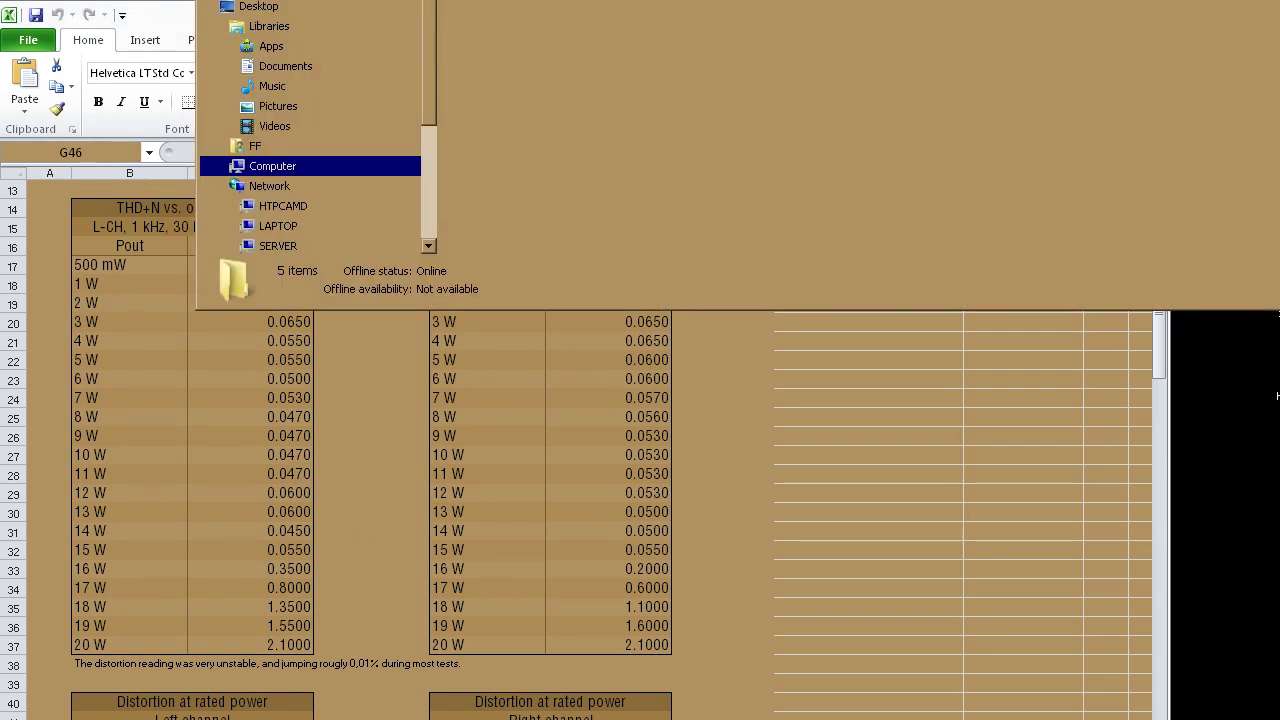
key("BackSpace")
key("Down")
key("Return")
key("Down")
key("Return")
key("Down")
key("Return")
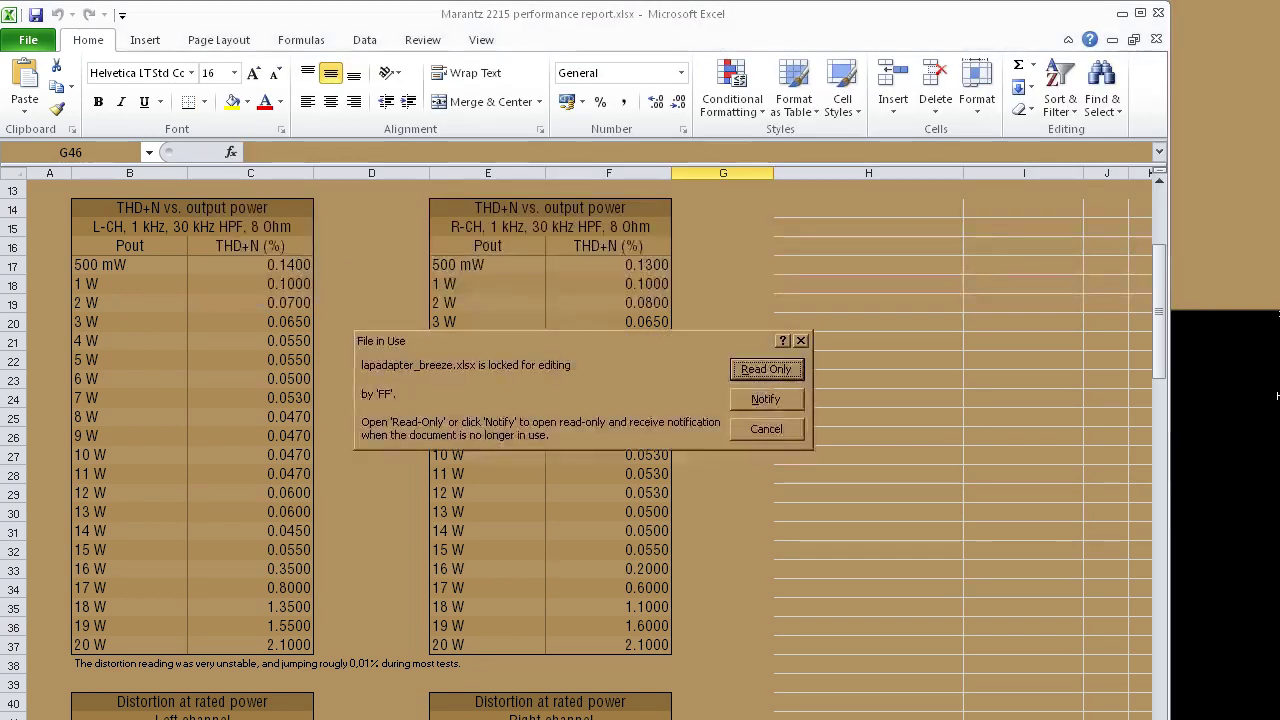
key("Return")
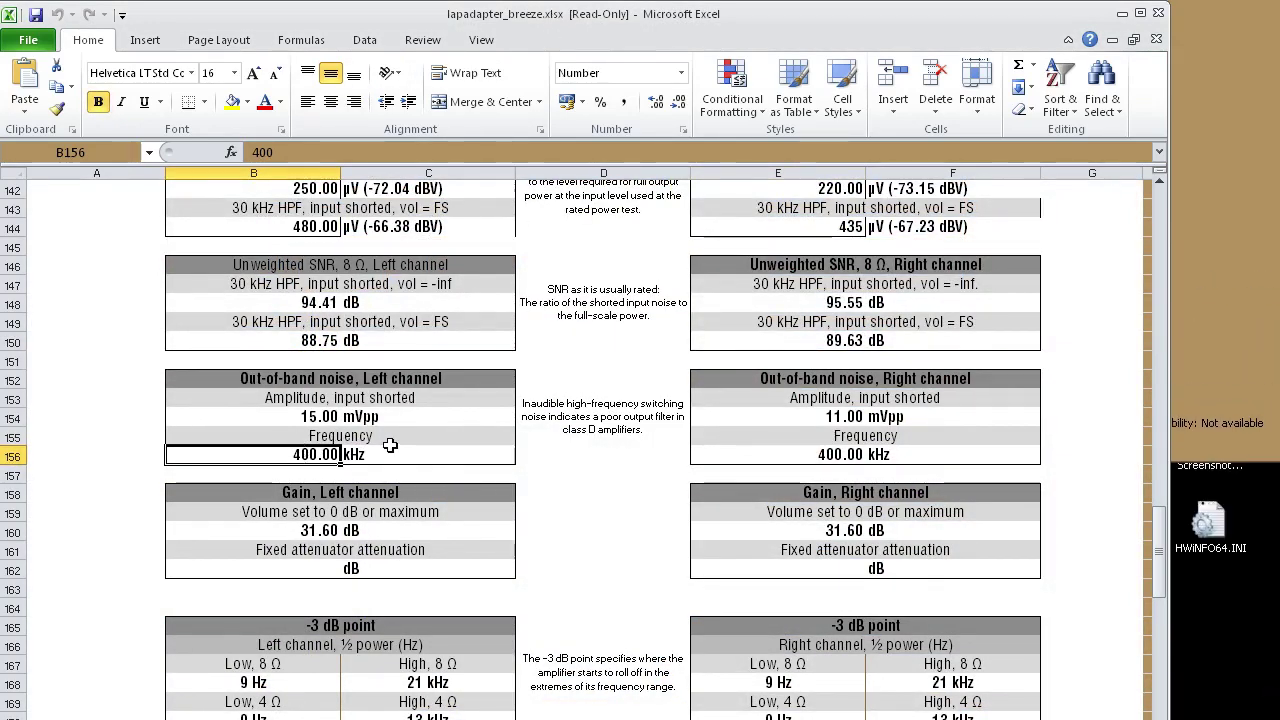
- Compare the Breeze report's THD+N vs. output power tables with those in the Marantz 2215 report
scroll(427, 433, "up", 11)
scroll(427, 433, "up", 19)
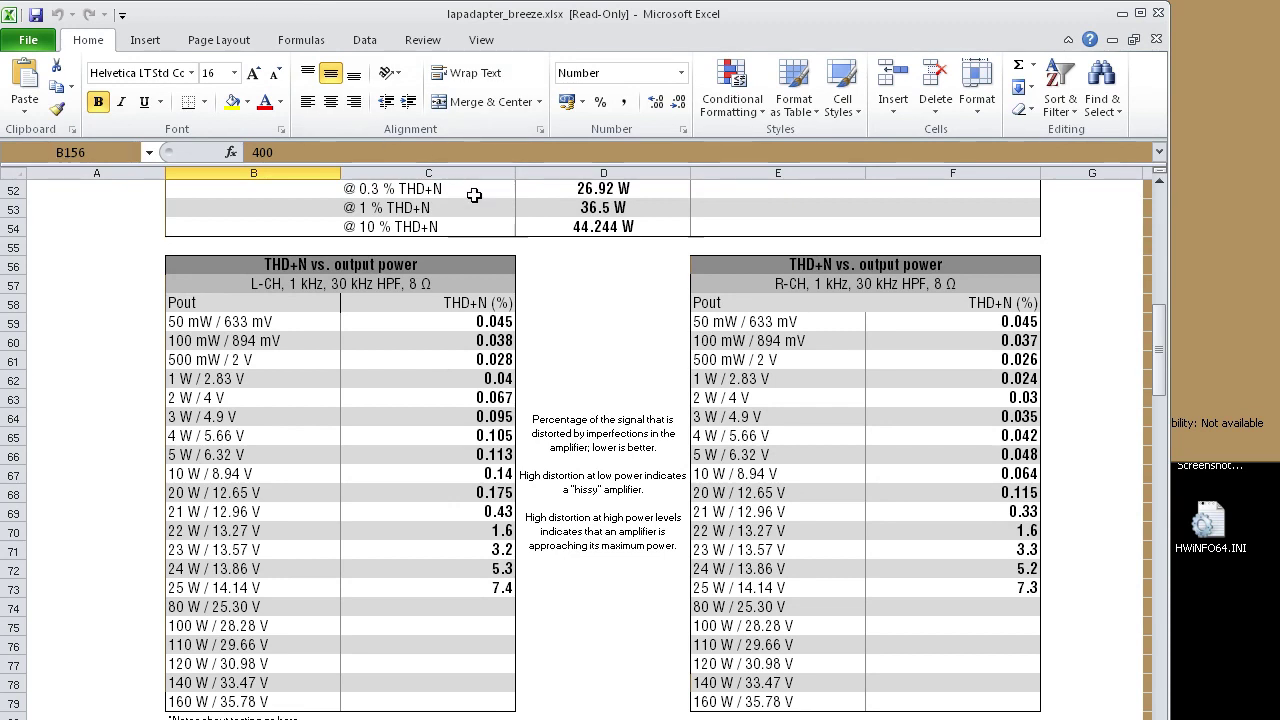
key("ctrl+Tab")
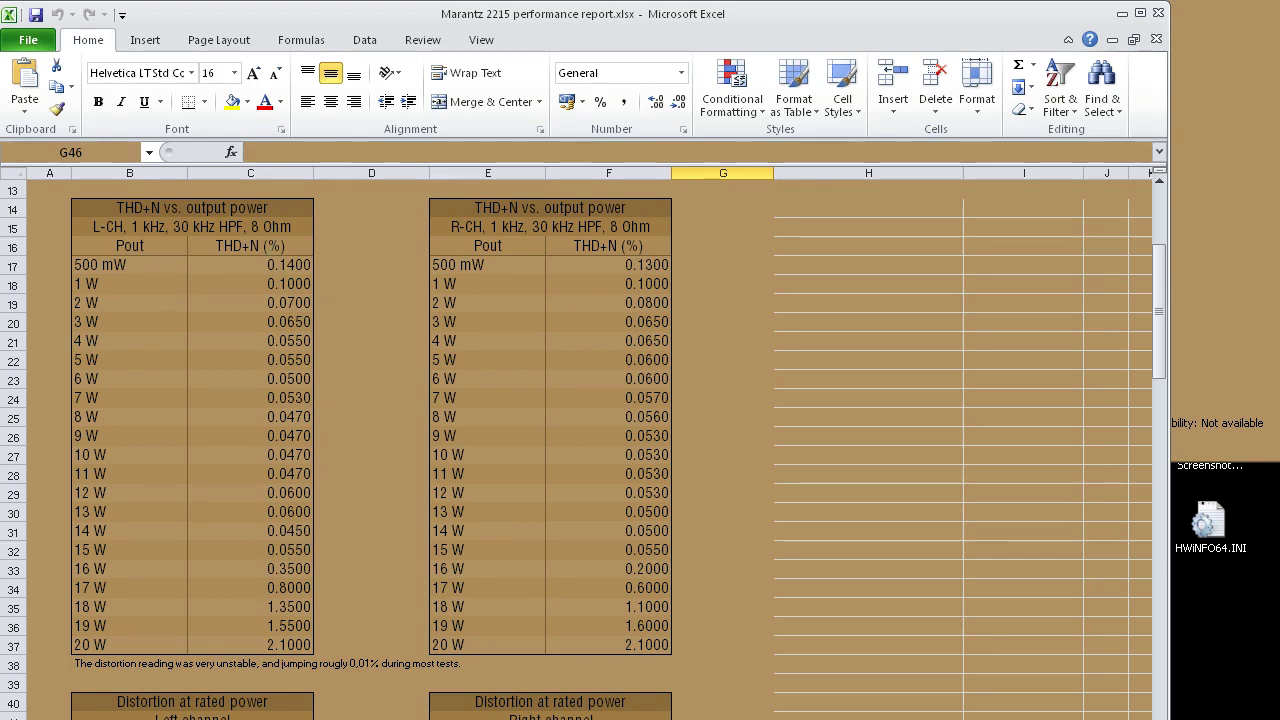
- Open AX-590 (AMP_CHART_V3).xlsx from the Yamaha AX-590 folder and view its THD+N vs. output power tables
key("alt+Tab")
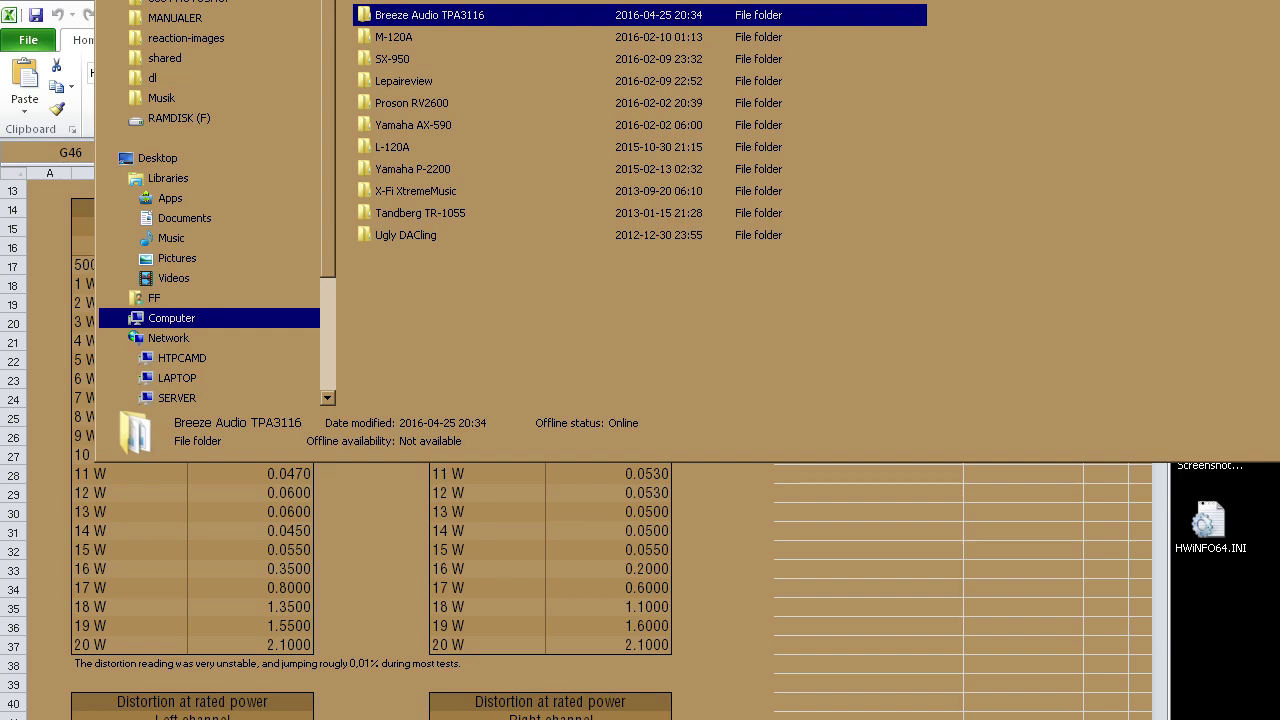
key("Return")
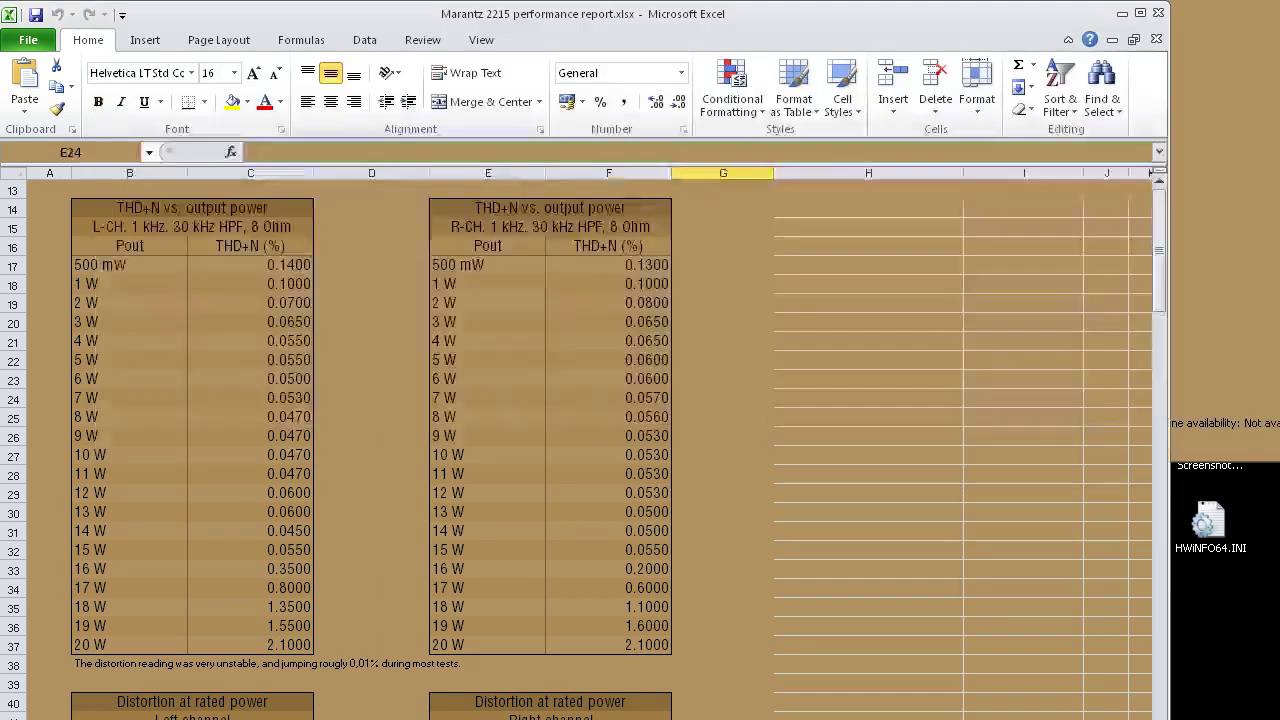
scroll(322, 404, "down", 7)
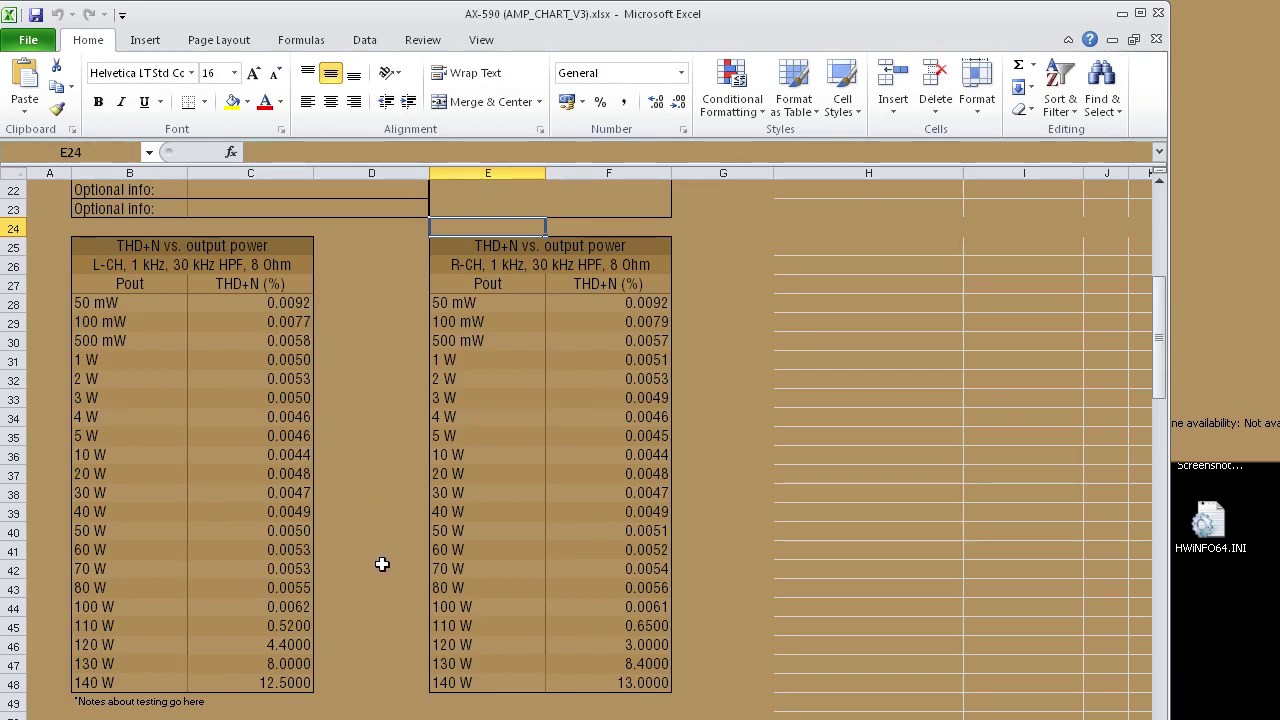
key("alt+Tab")
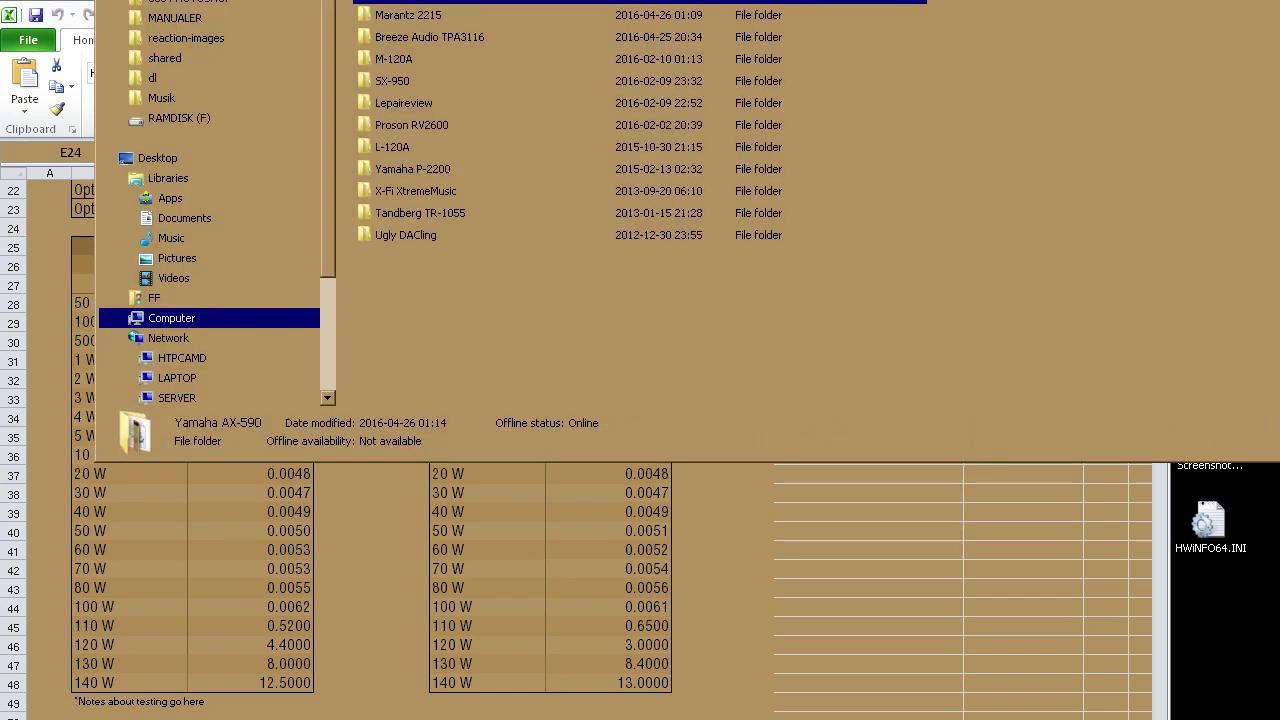
key("Return")
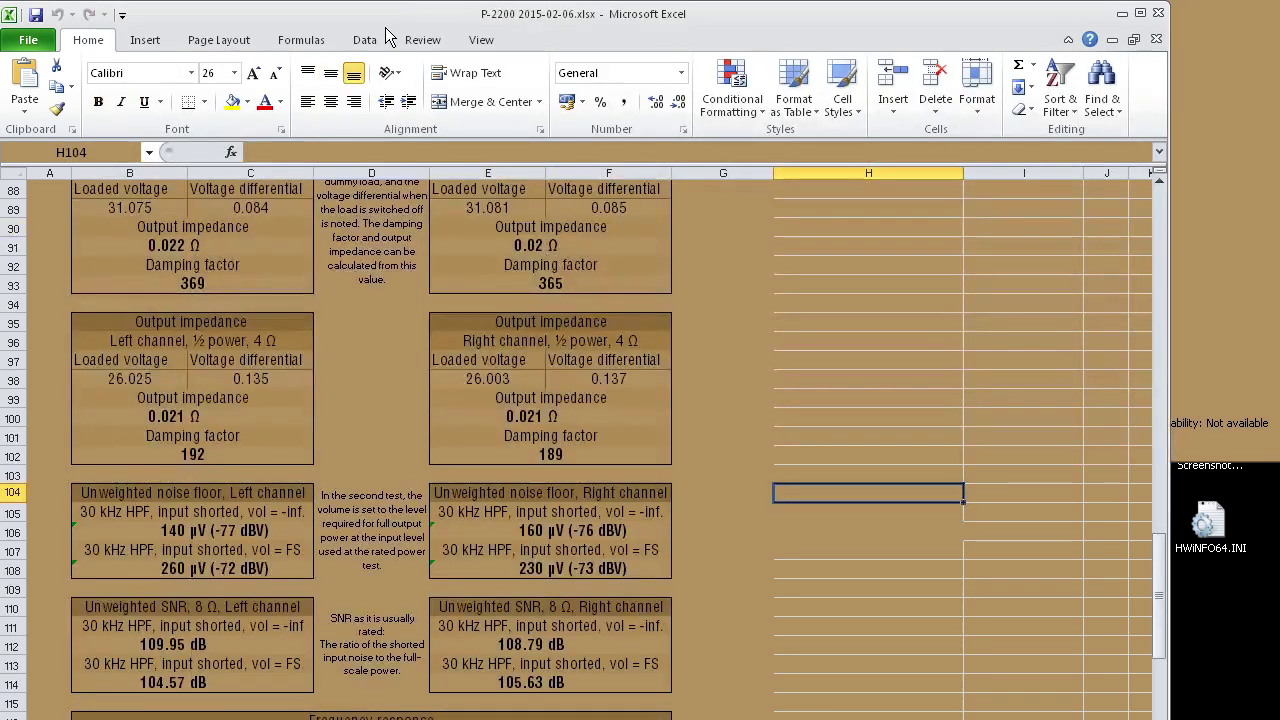
left_click(362, 452)
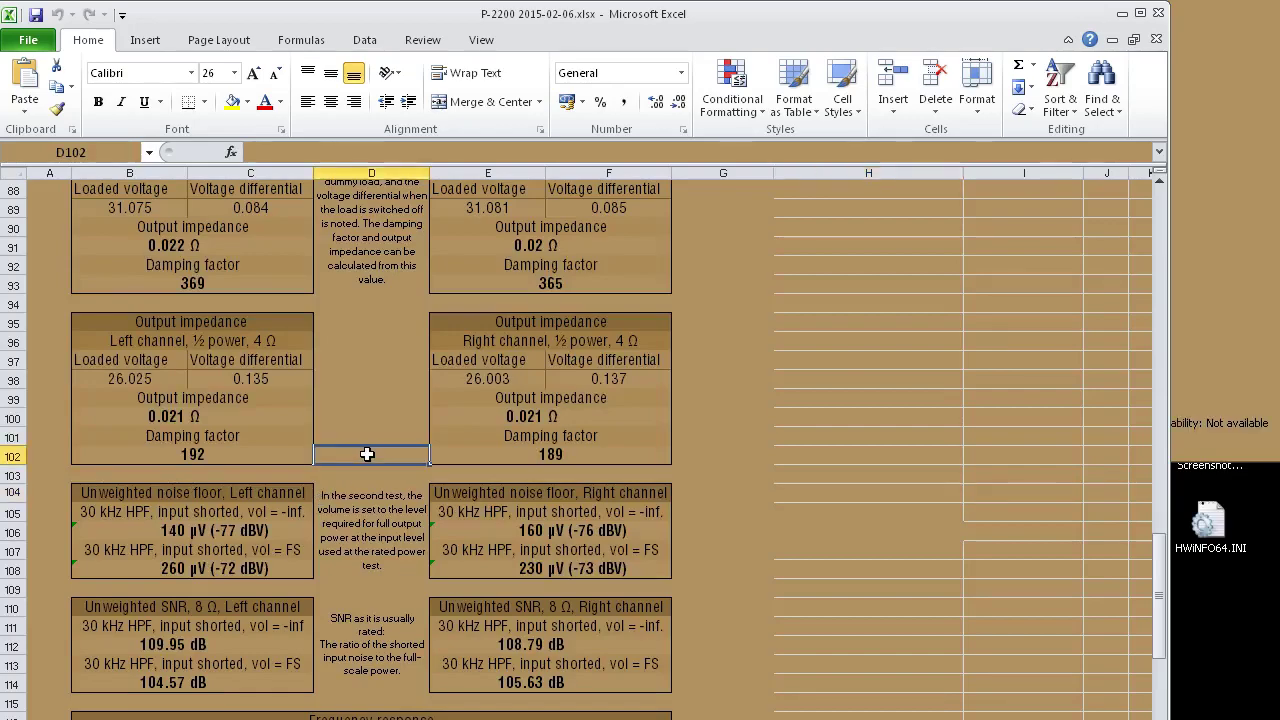
scroll(359, 449, "up", 13)
scroll(359, 449, "up", 9)
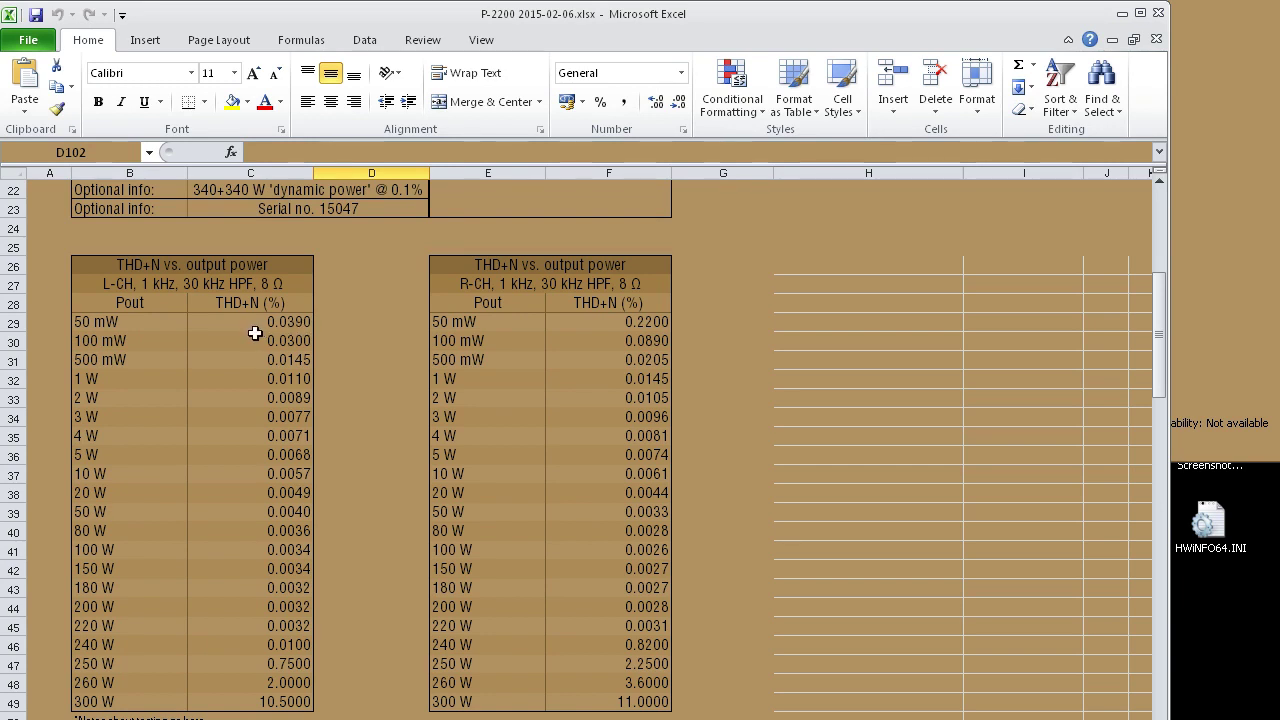
- Return to the AX-590 report and check the 8 Ohm left-channel damping factor formula and the unweighted noise floor
key("alt+Tab")
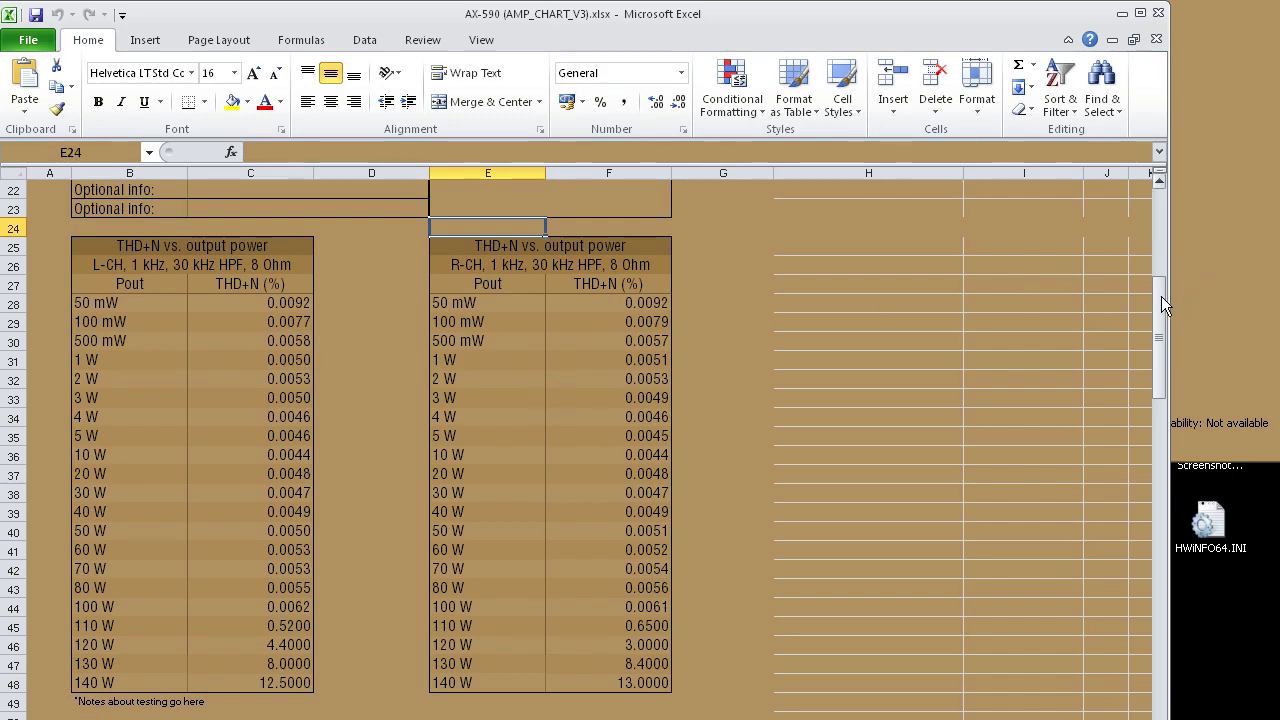
left_click_drag(1157, 296, 1134, 559)
scroll(192, 370, "up", 1)
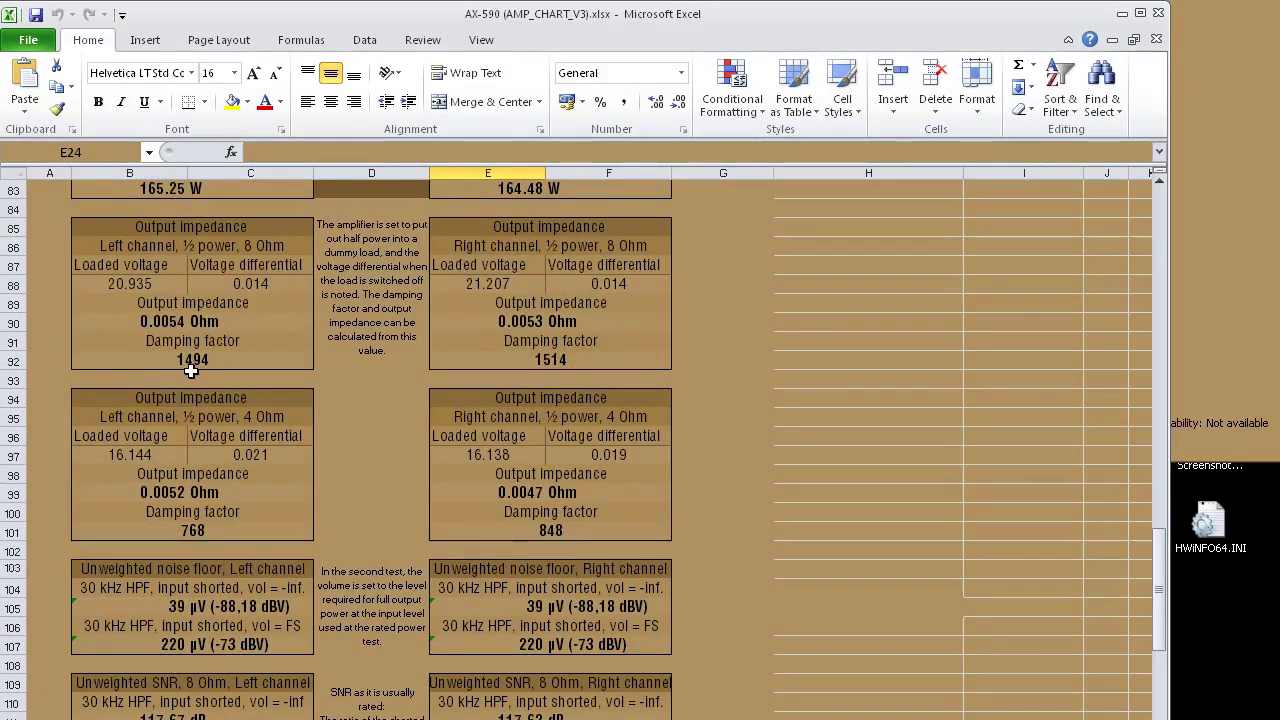
left_click(190, 360)
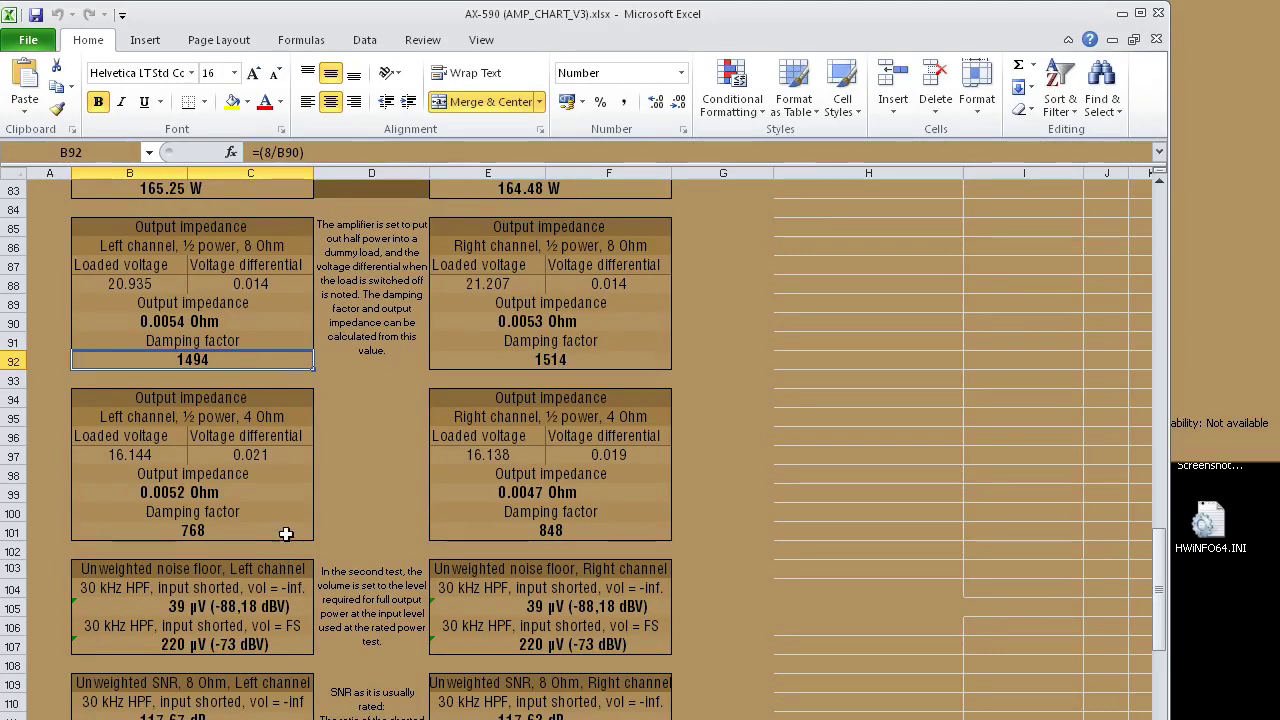
scroll(358, 467, "down", 1)
scroll(358, 467, "down", 2)
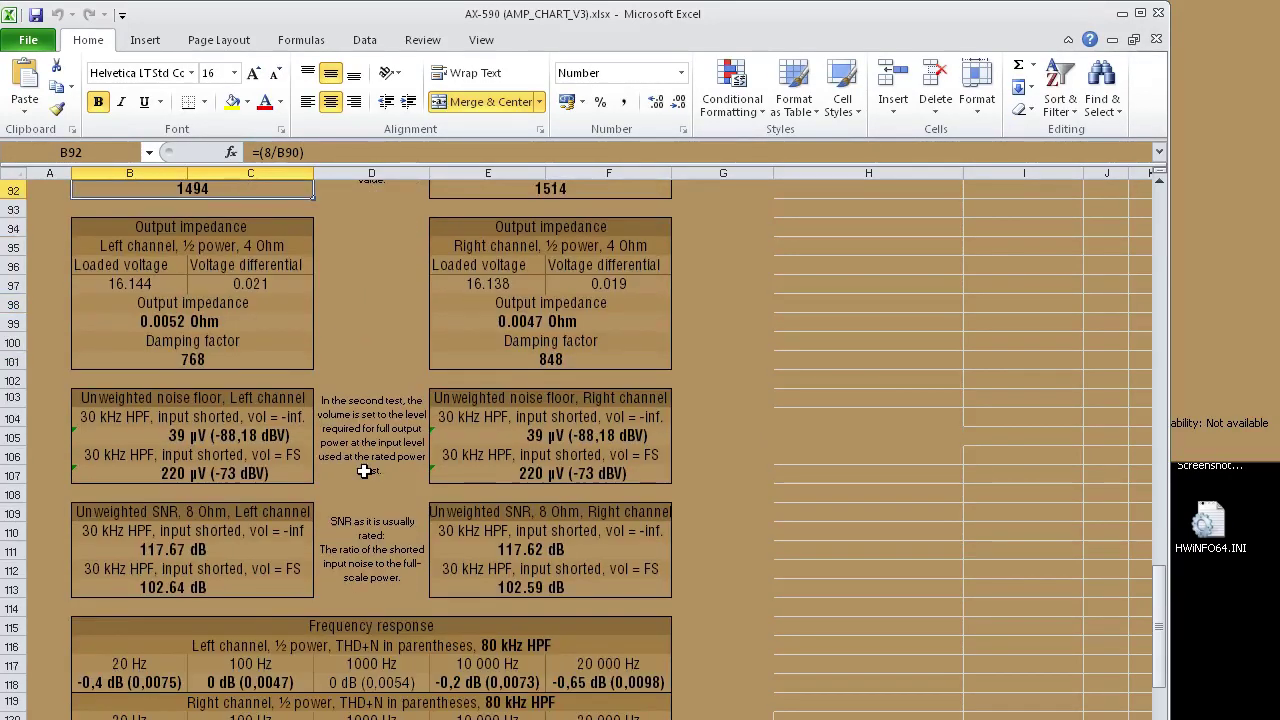
left_click(139, 435)
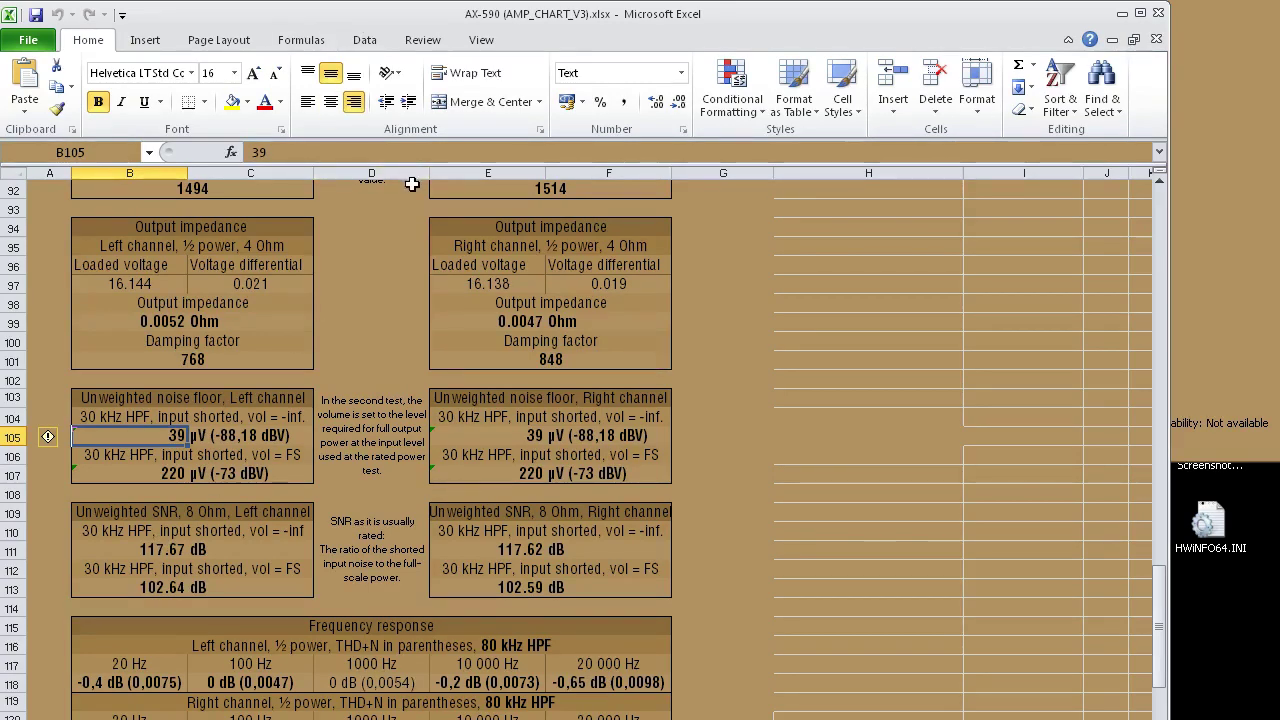
- Switch to the P-2200 report and check the 8 Ohm left-channel damping factor formula in its output impedance section
key("alt+Tab")
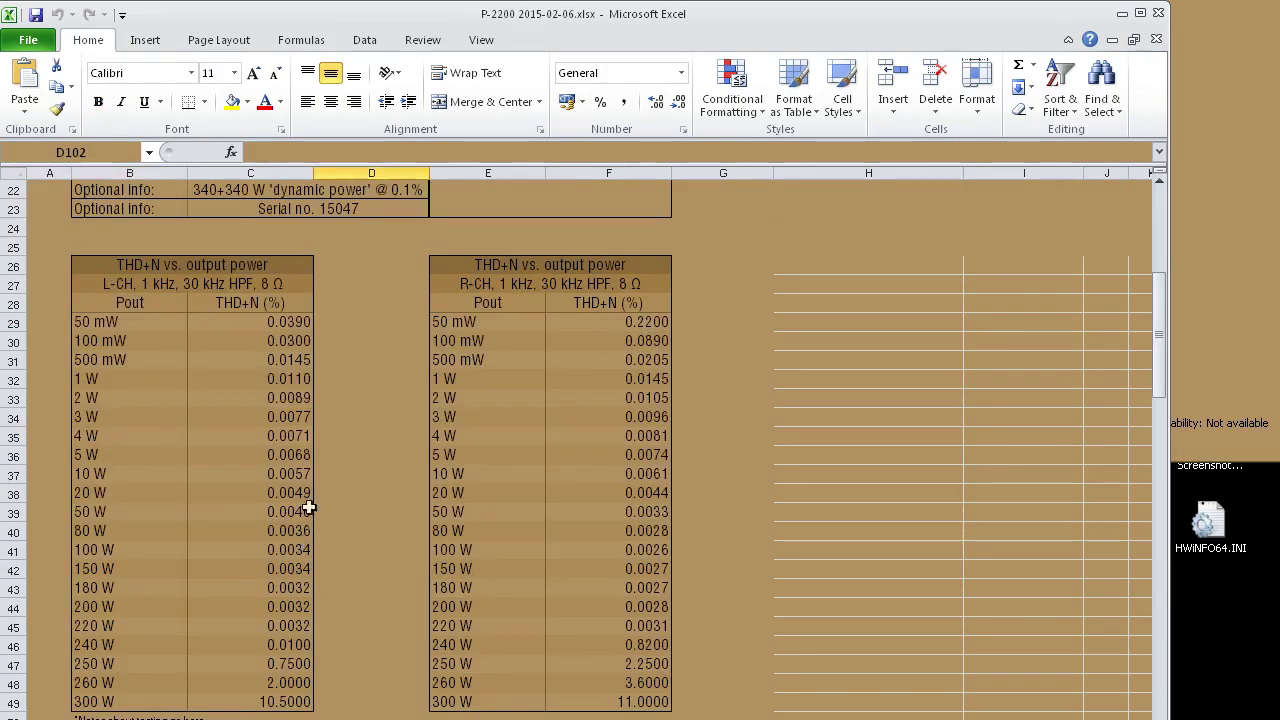
scroll(355, 455, "down", 19)
scroll(353, 458, "down", 4)
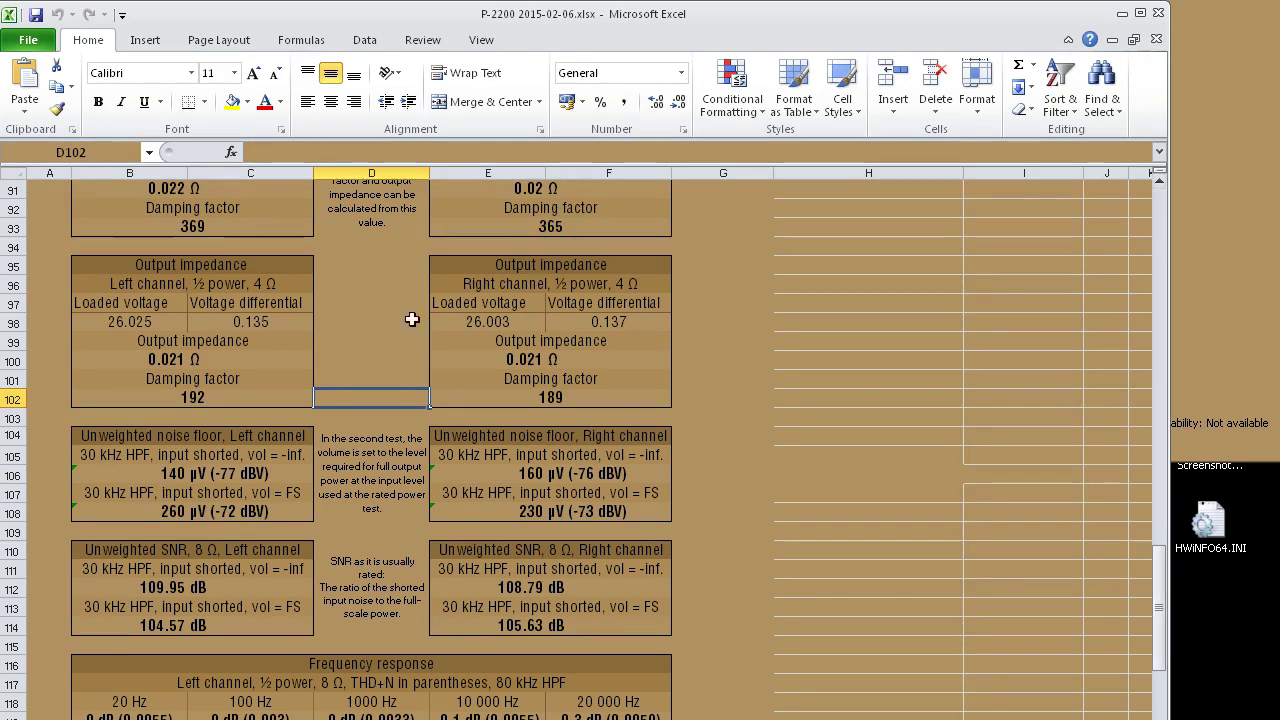
left_click(200, 230)
scroll(200, 232, "up", 2)
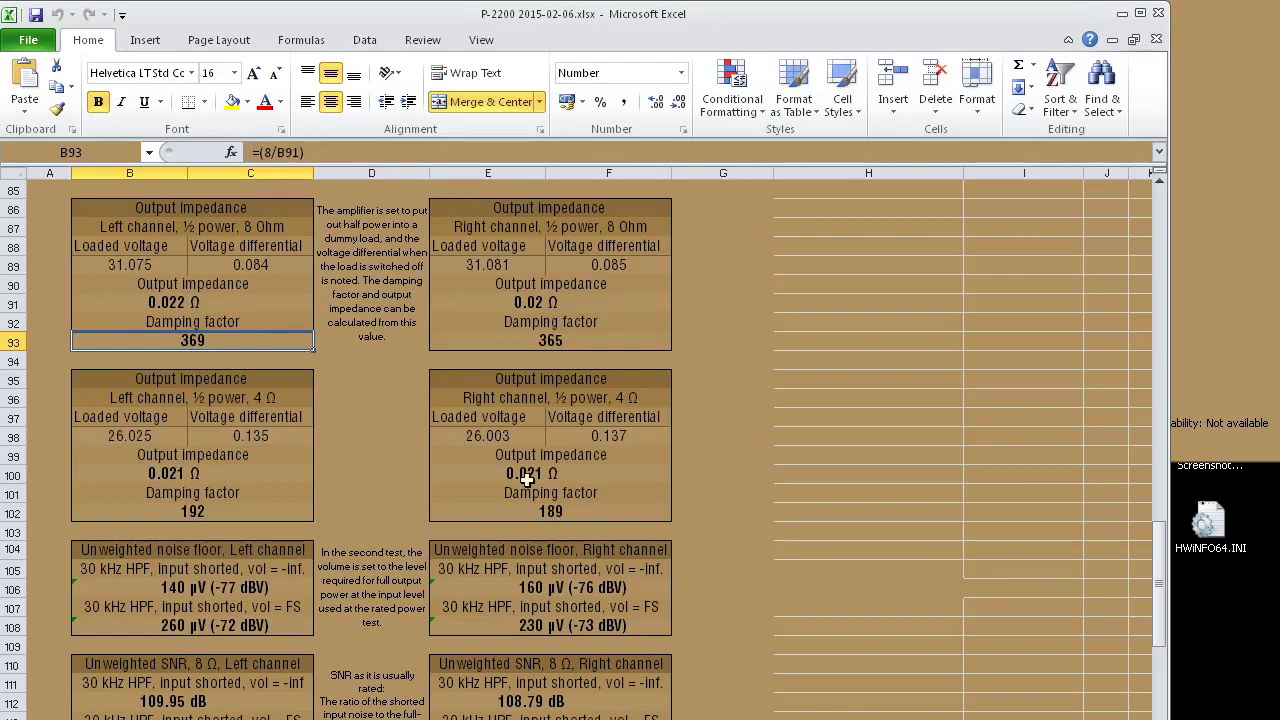
- Open 1.jpg from the Ugly DACling folder and examine the headset and its exposed circuit board
left_click(402, 1)
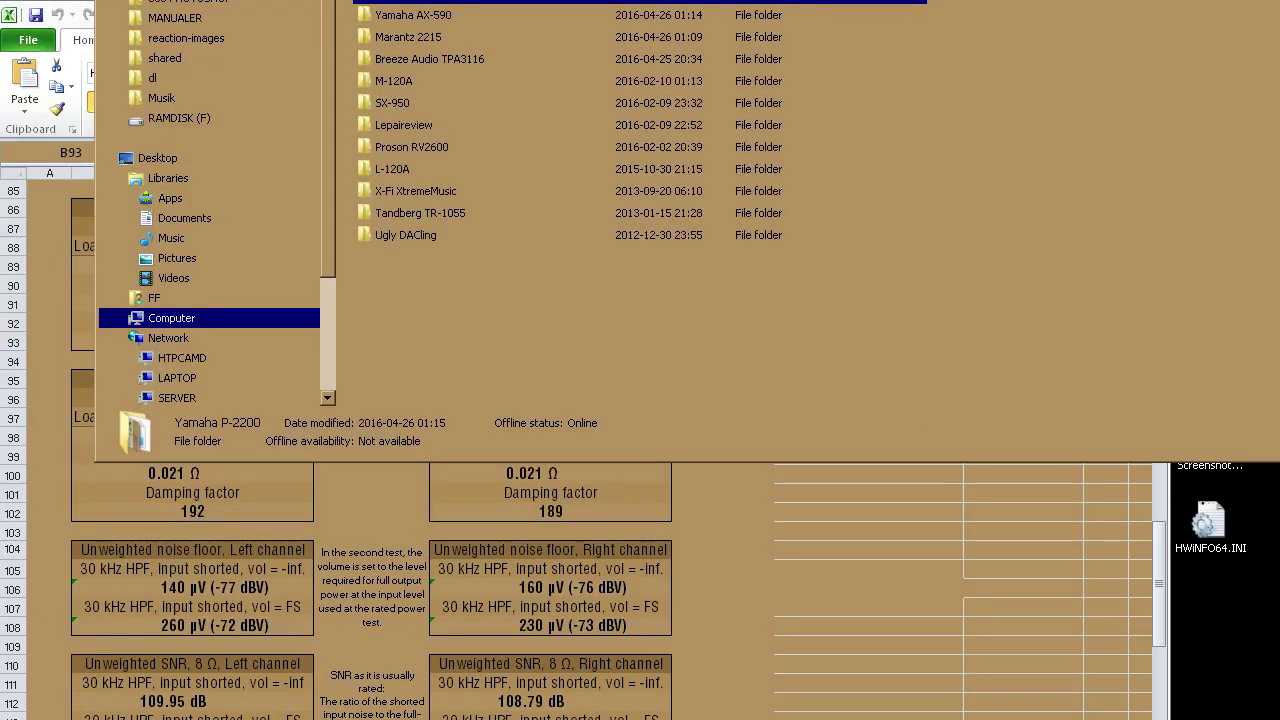
key("Return")
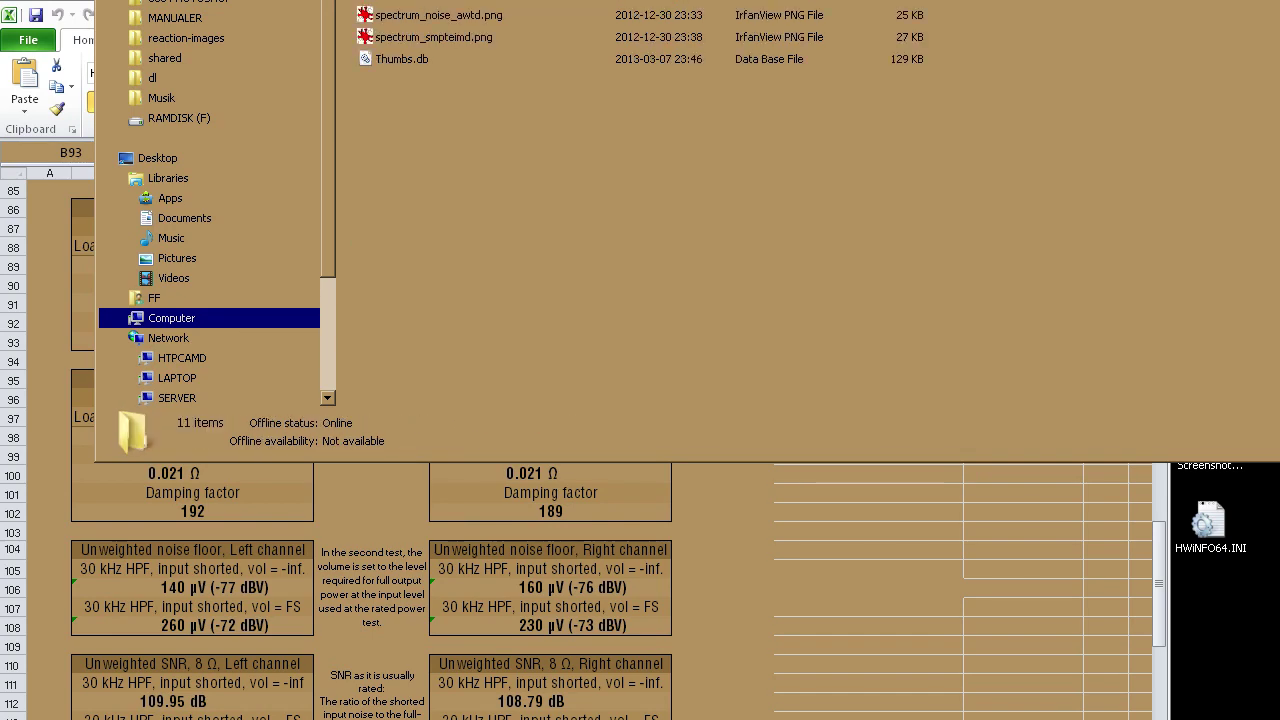
key("Down")
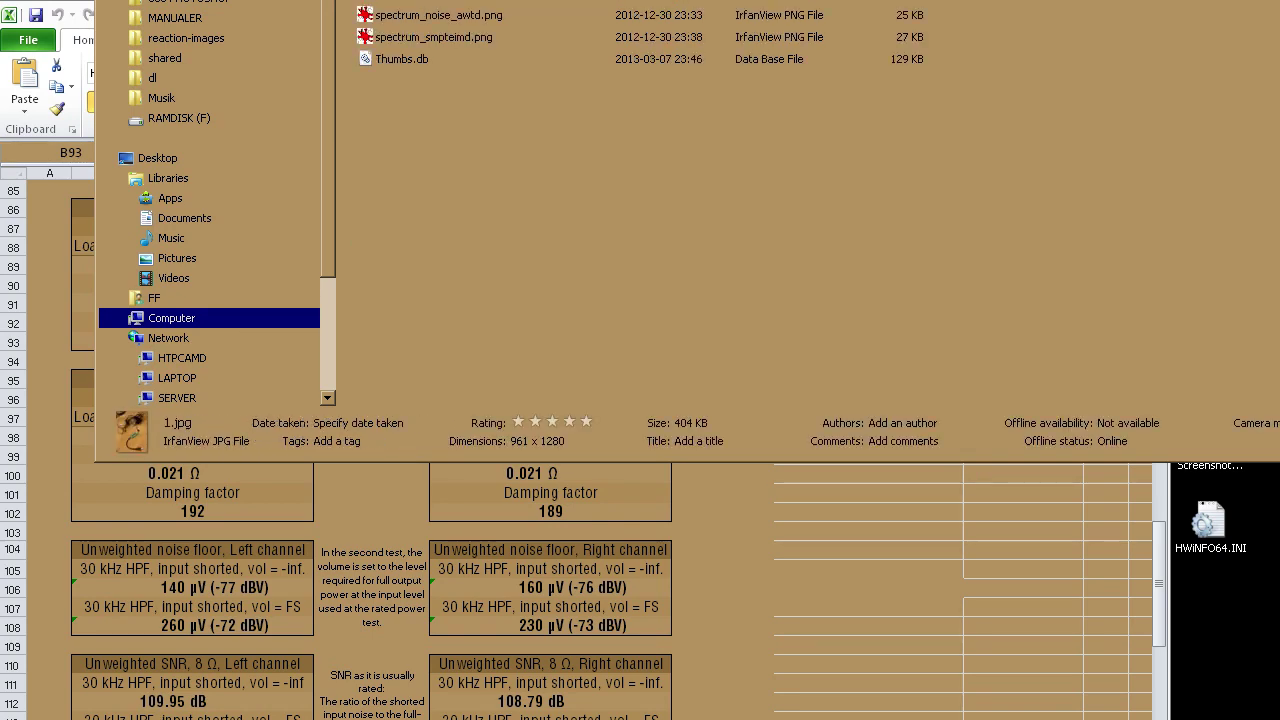
key("Return")
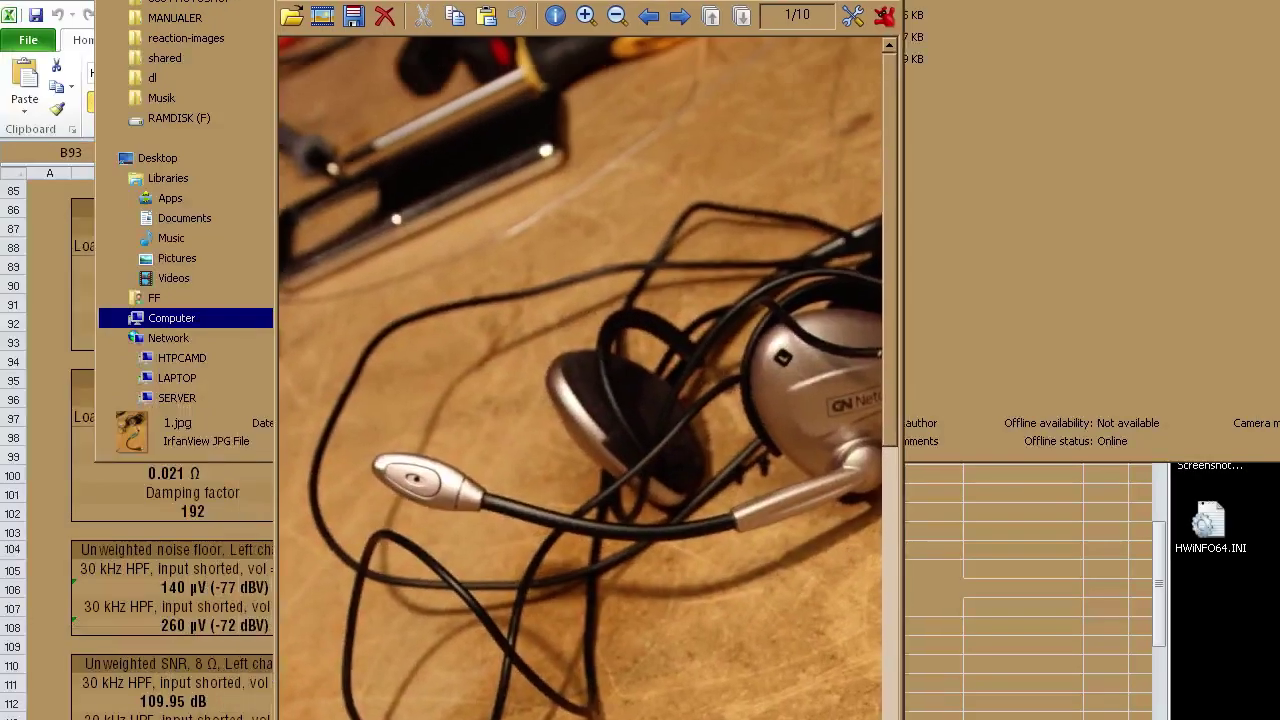
key("alt+Tab")
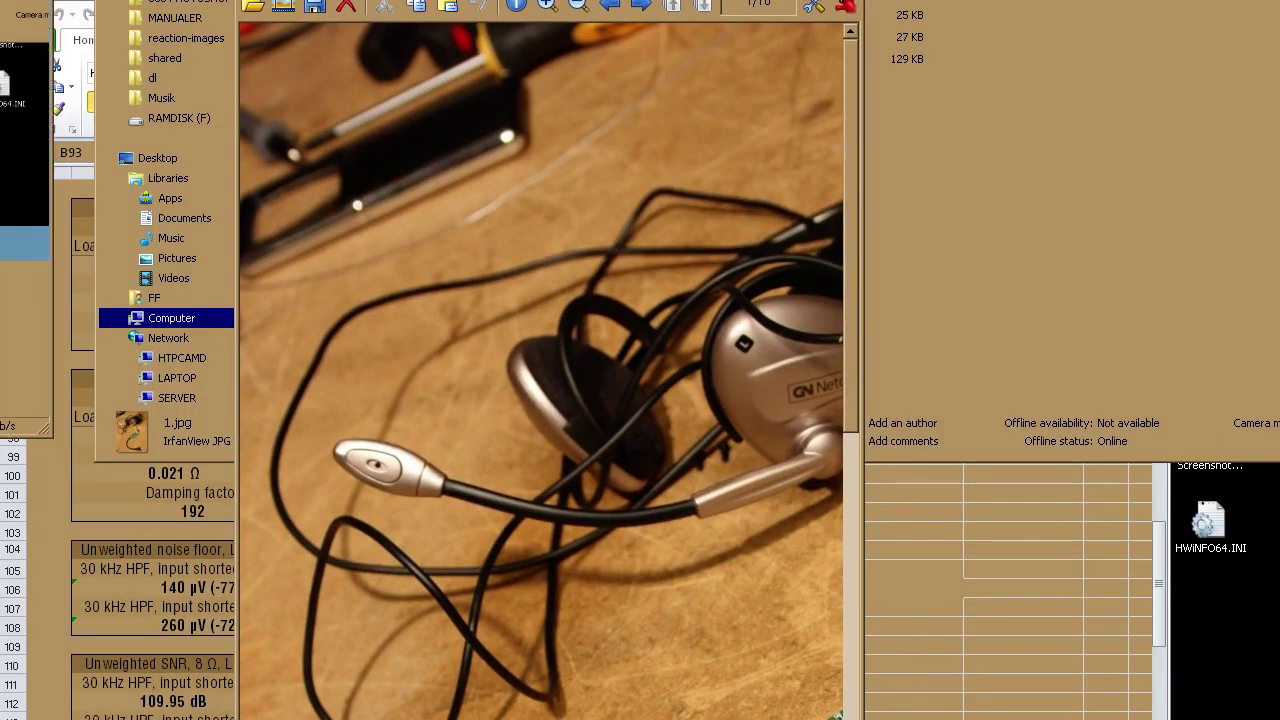
key("Right")
key("Right")
key("Right")
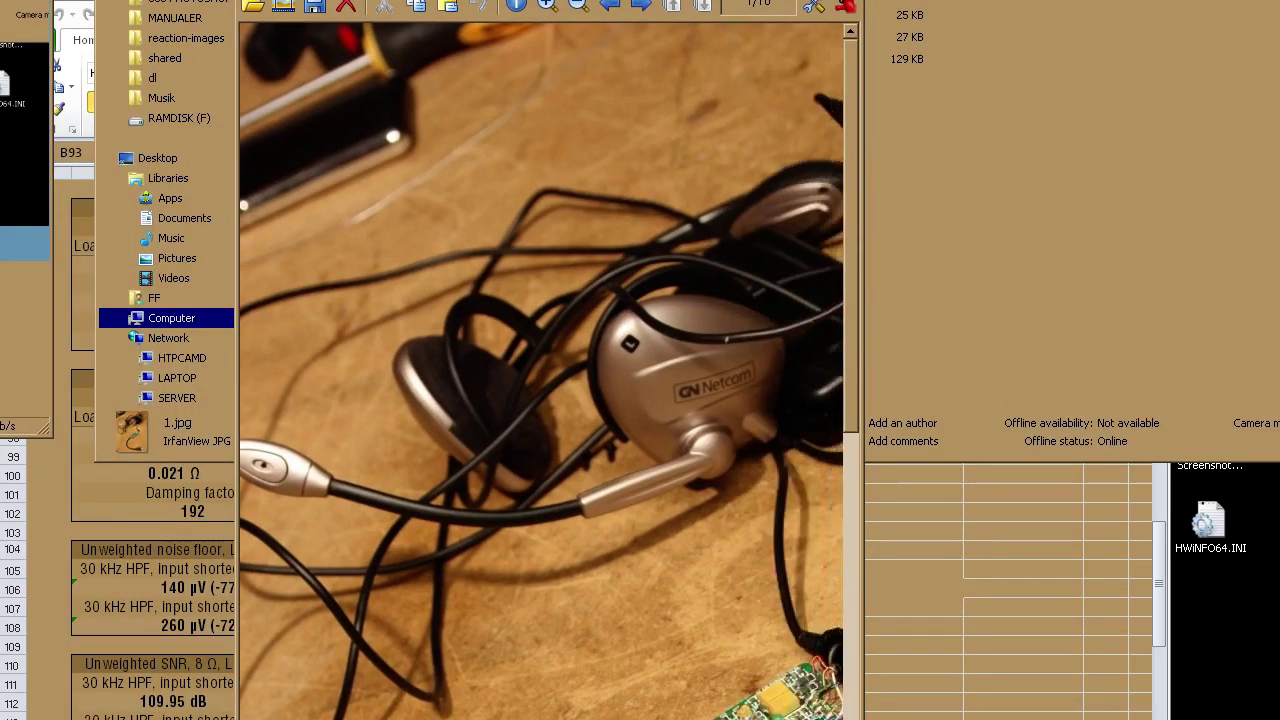
key("Down")
key("Down")
key("Down")
key("Down")
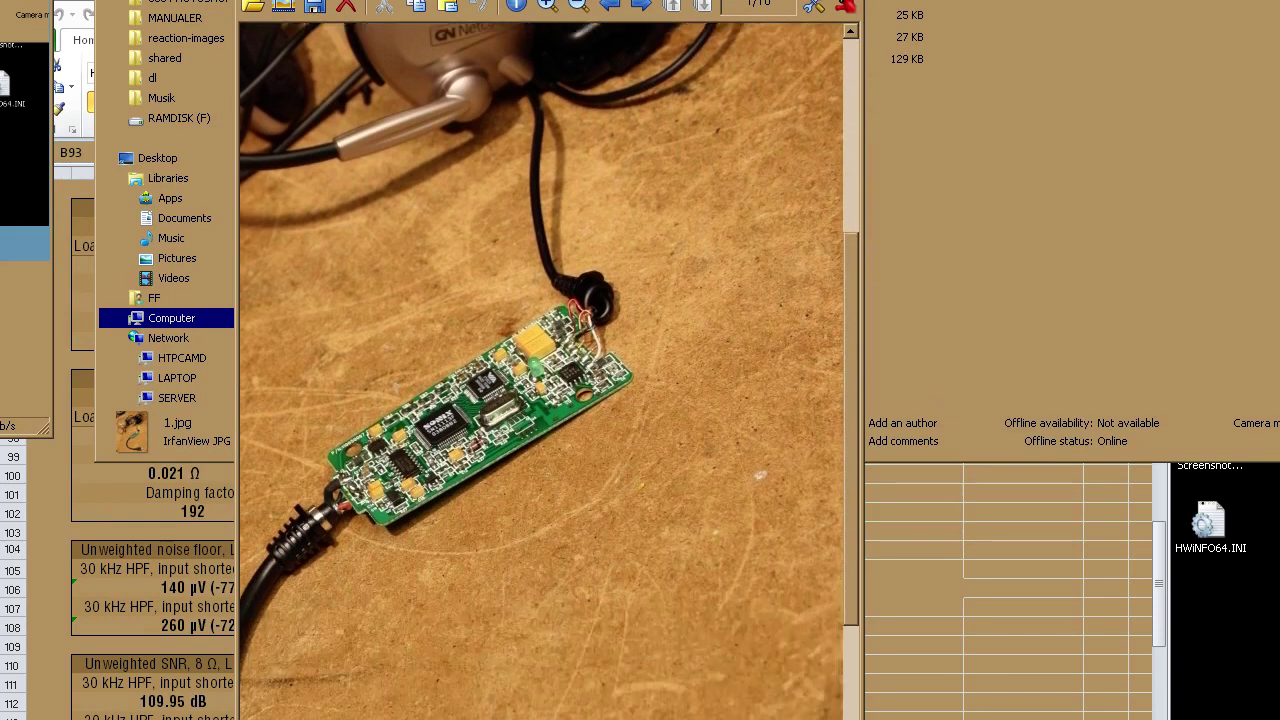
key("Left")
key("Left")
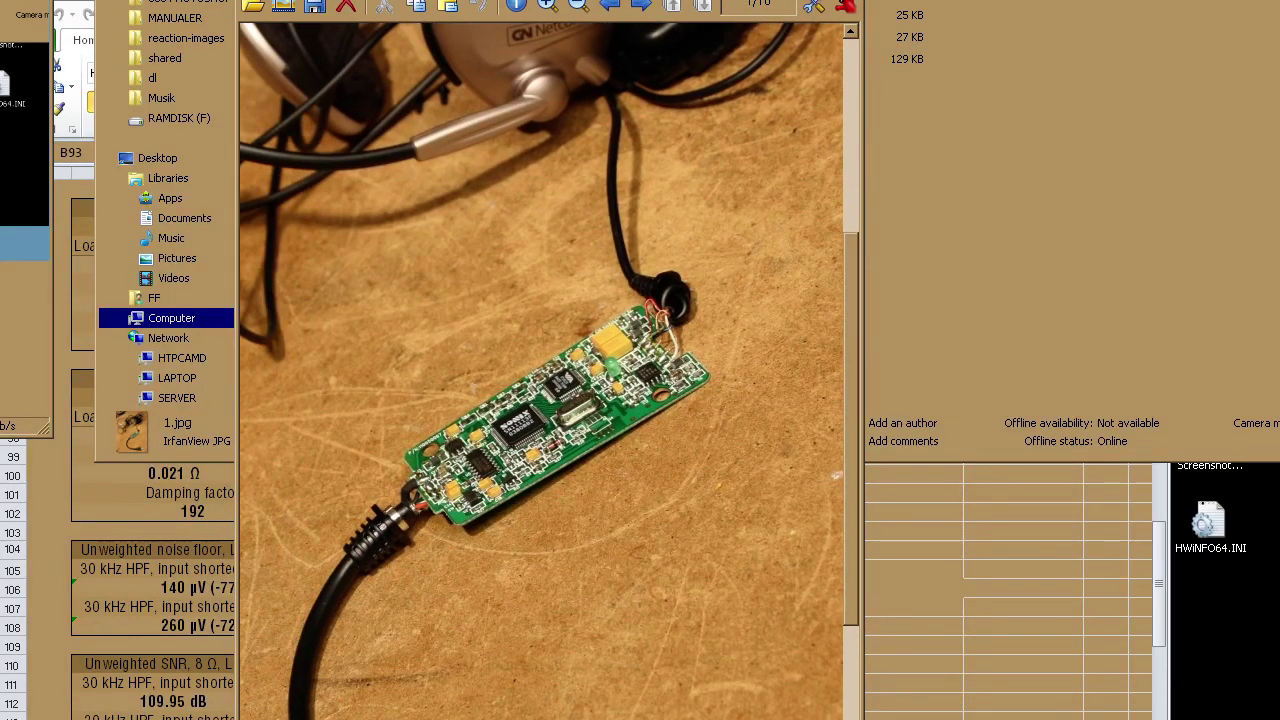
- Open 7.jpg from the same folder, view the finished adapter with its green jack, and close both photos
left_click(1010, 250)
left_click(388, 0)
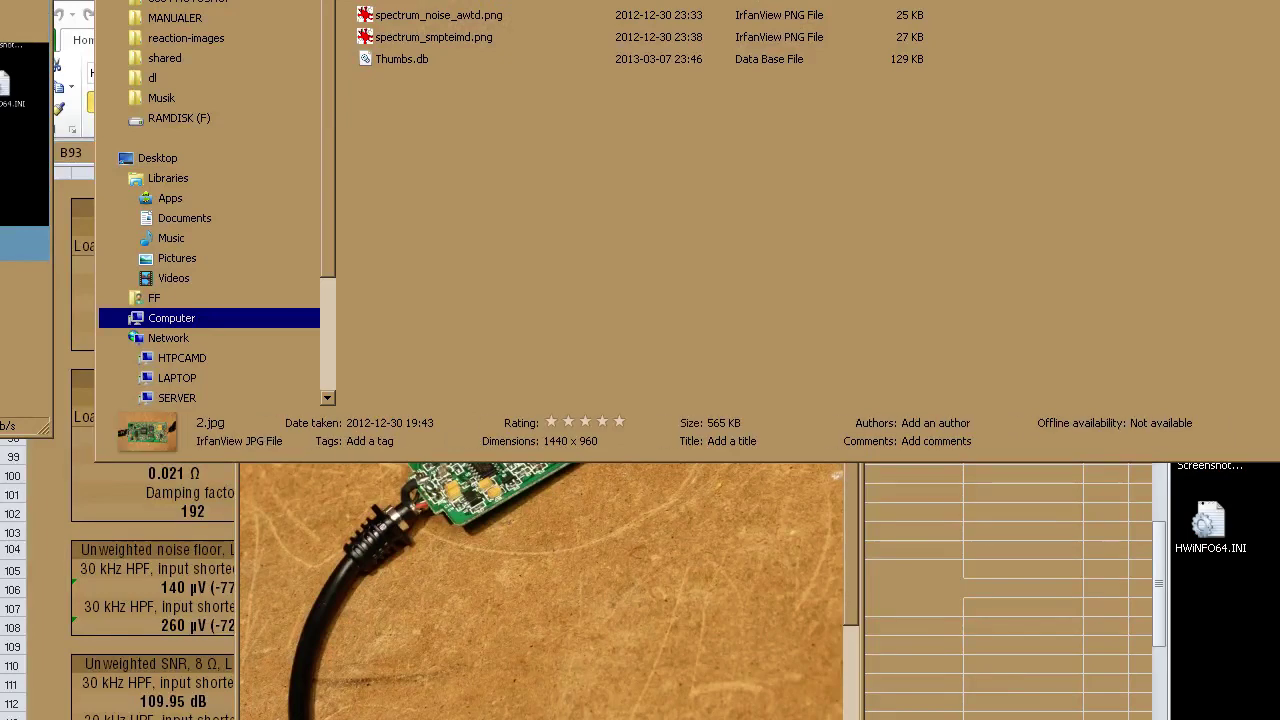
left_click(388, 0)
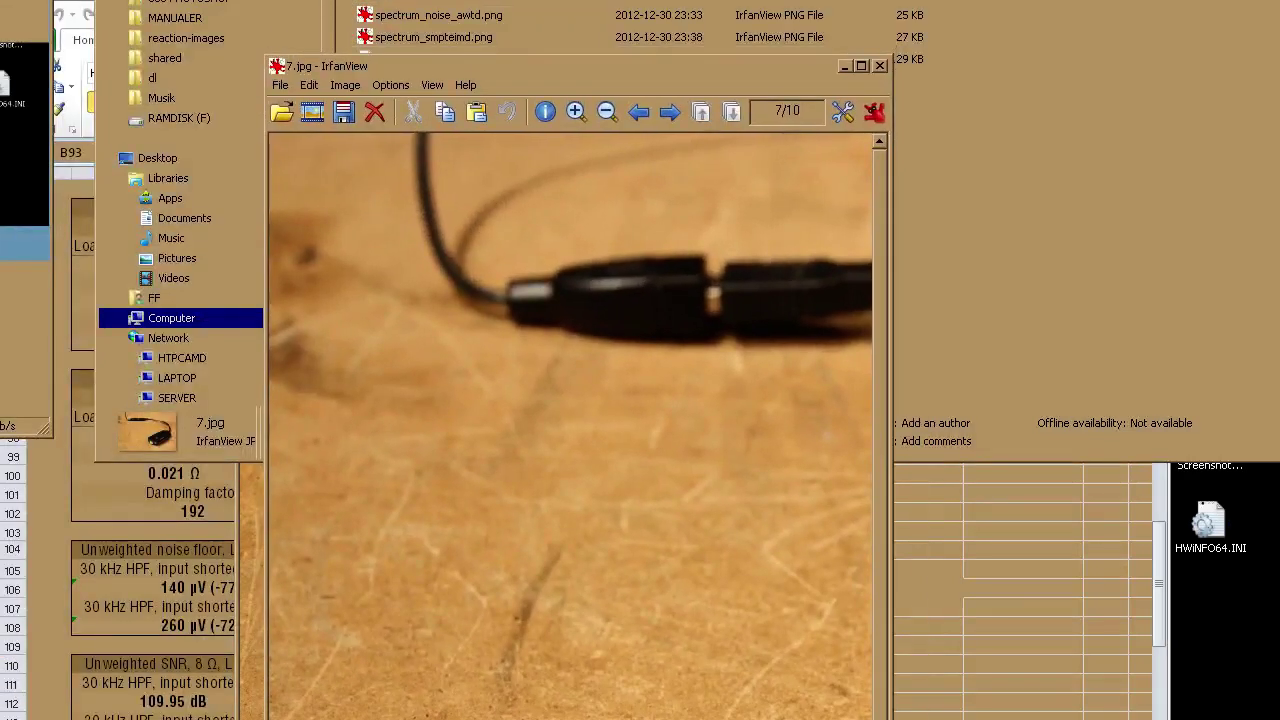
scroll(578, 425, "down", 3)
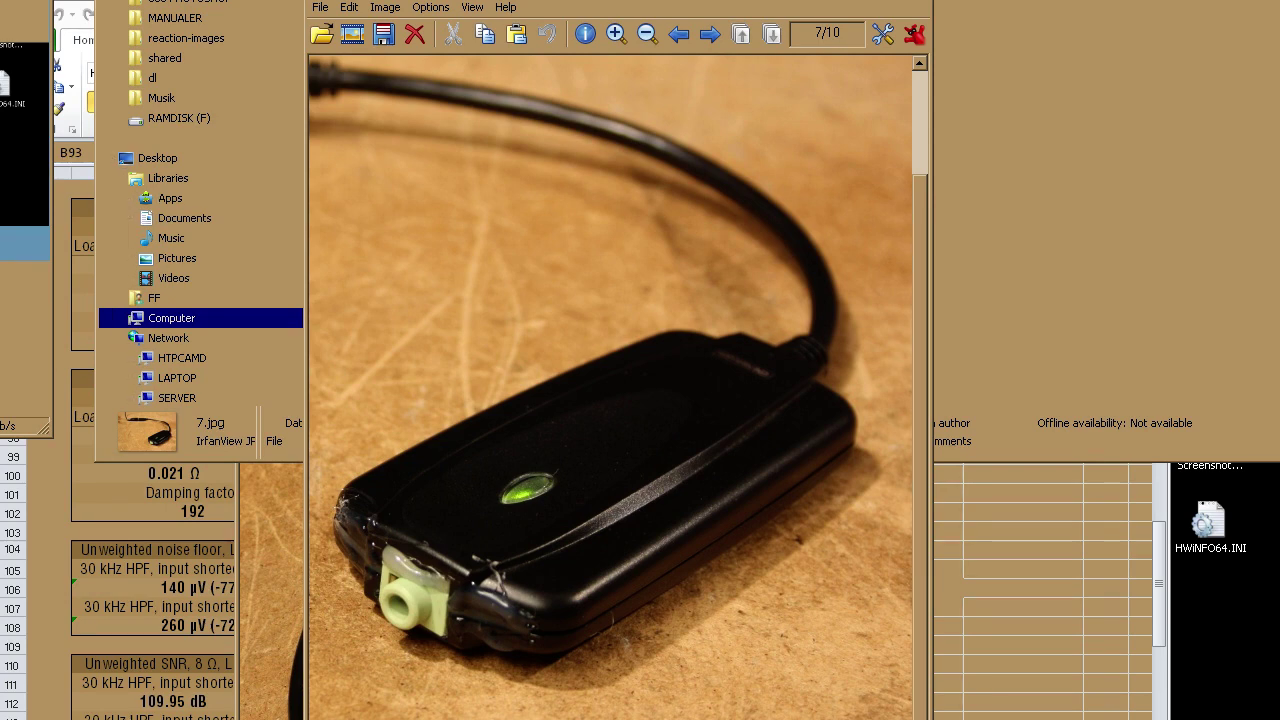
key("Escape")
key("alt+Tab")
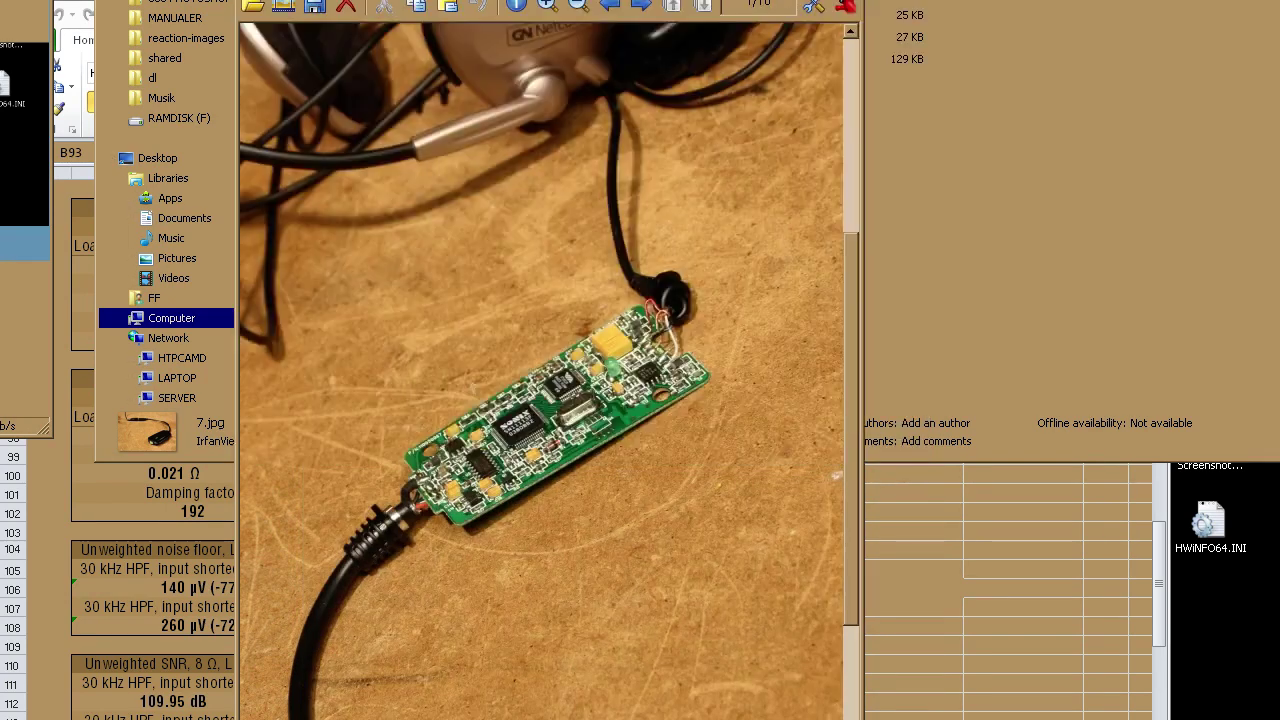
key("Escape")
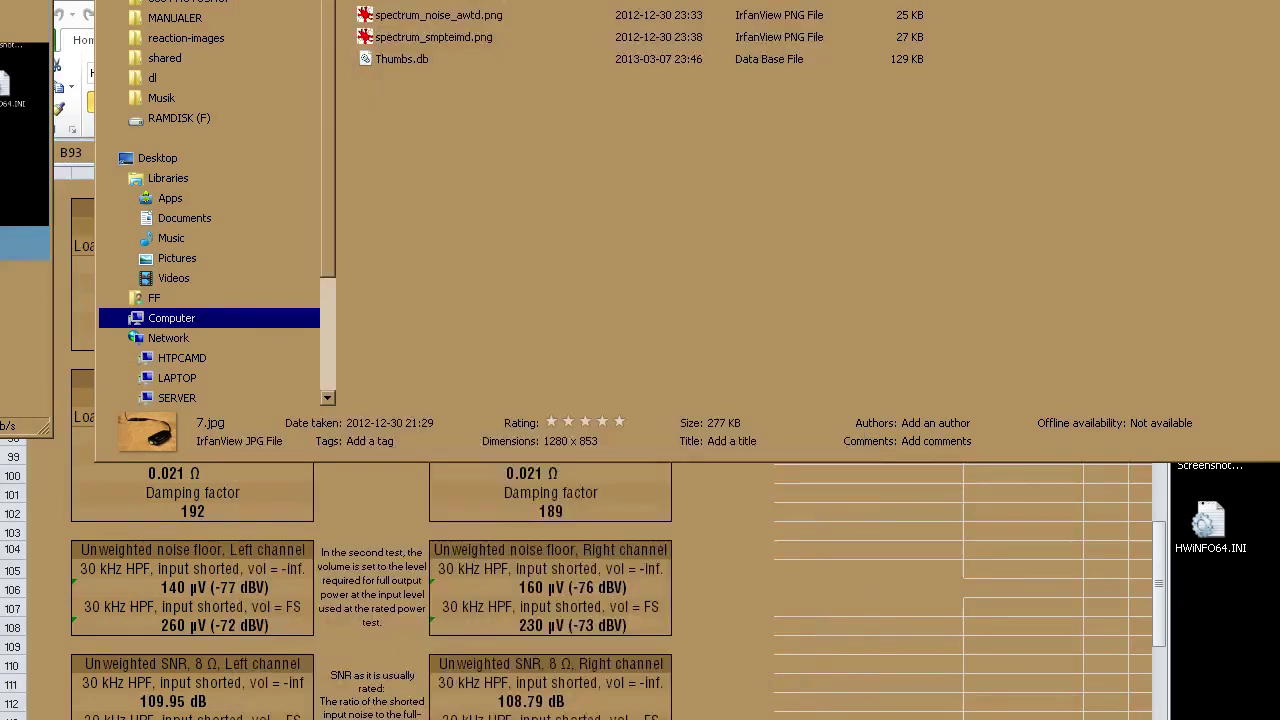
- Open spectrum_1k_0dBFS.png and examine the distortion figures of the 1 kHz spectrum
left_click(440, 1)
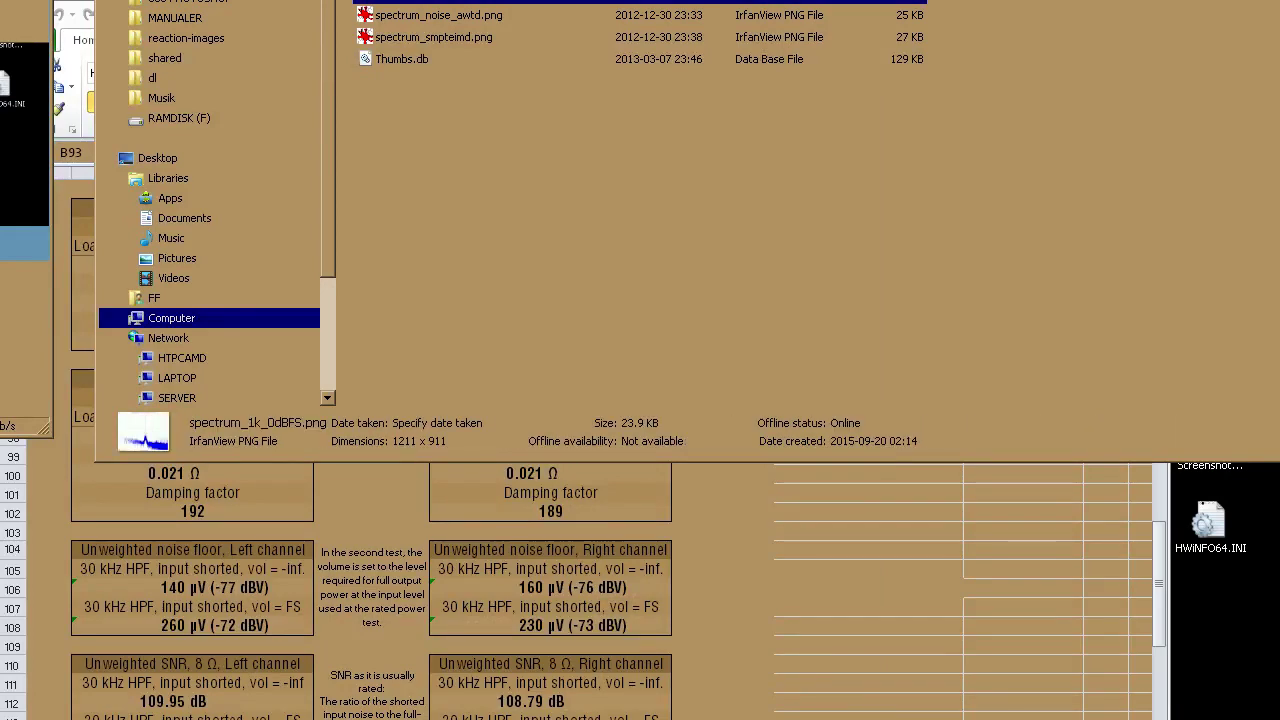
key("Return")
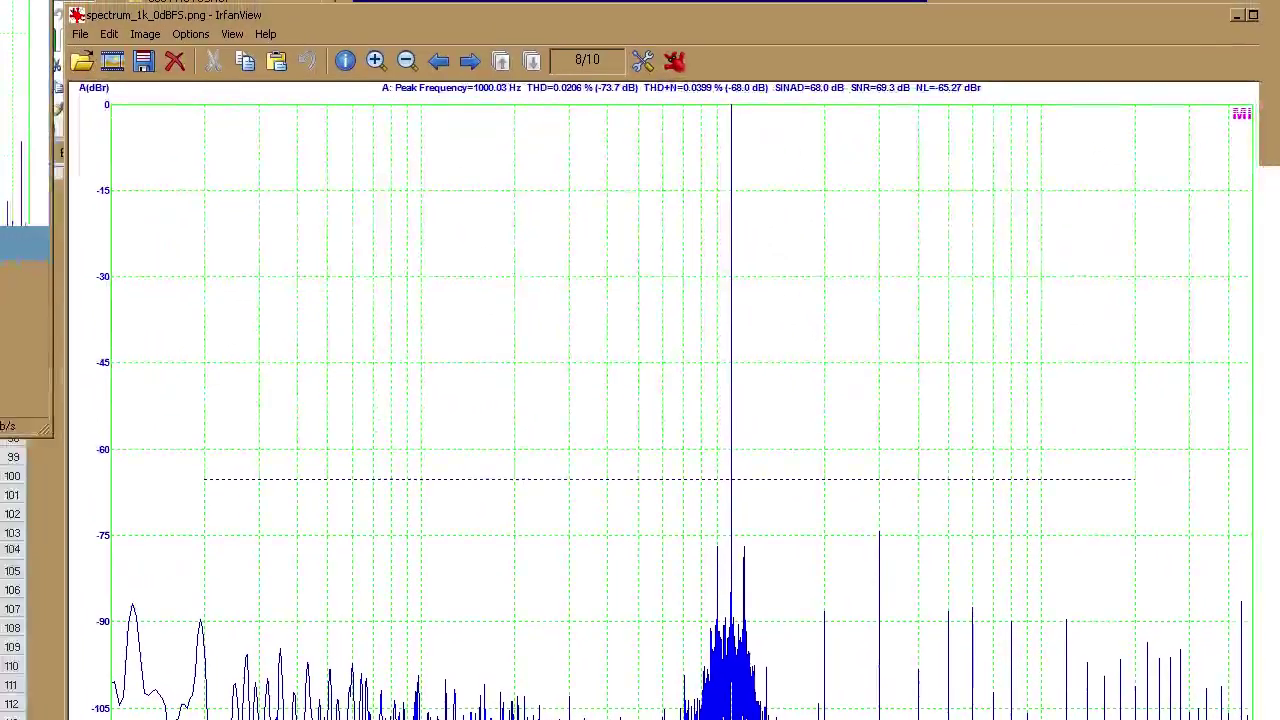
left_click_drag(240, 15, 229, 22)
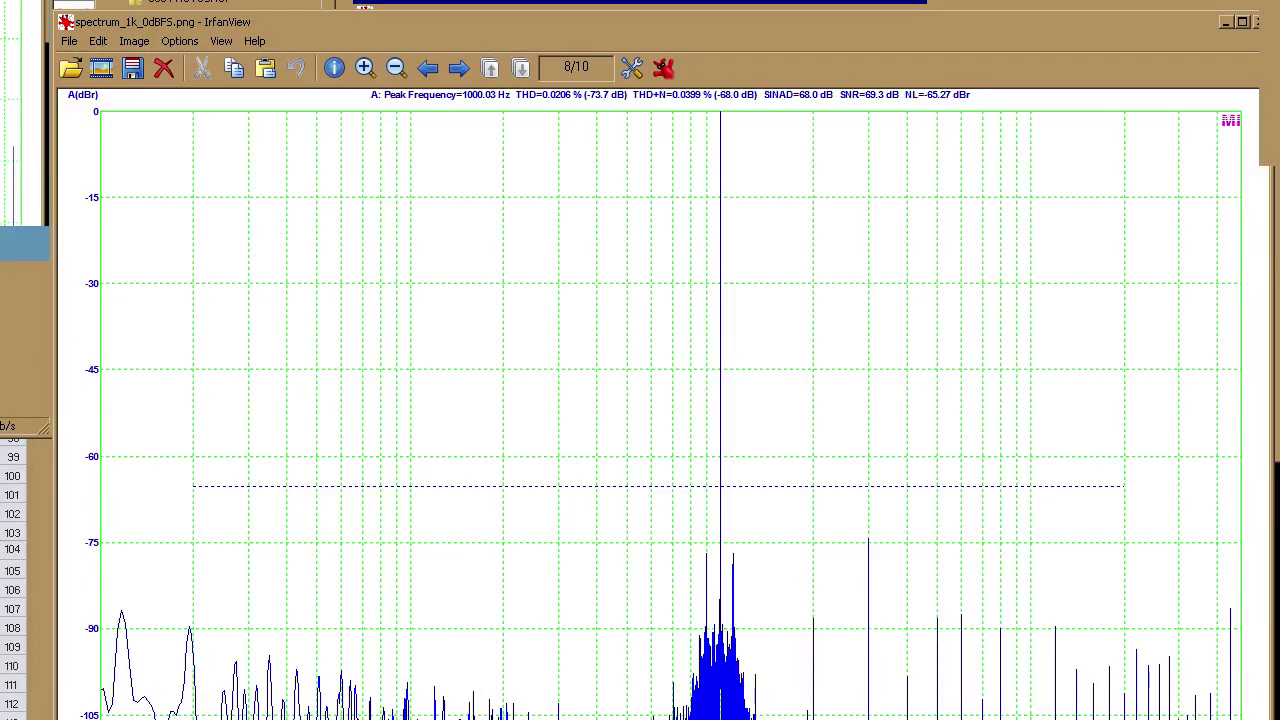
- Open spectrum_noise_awtd.png, examine the noise spectrum and its noise level, and close the image
key("alt+Tab")
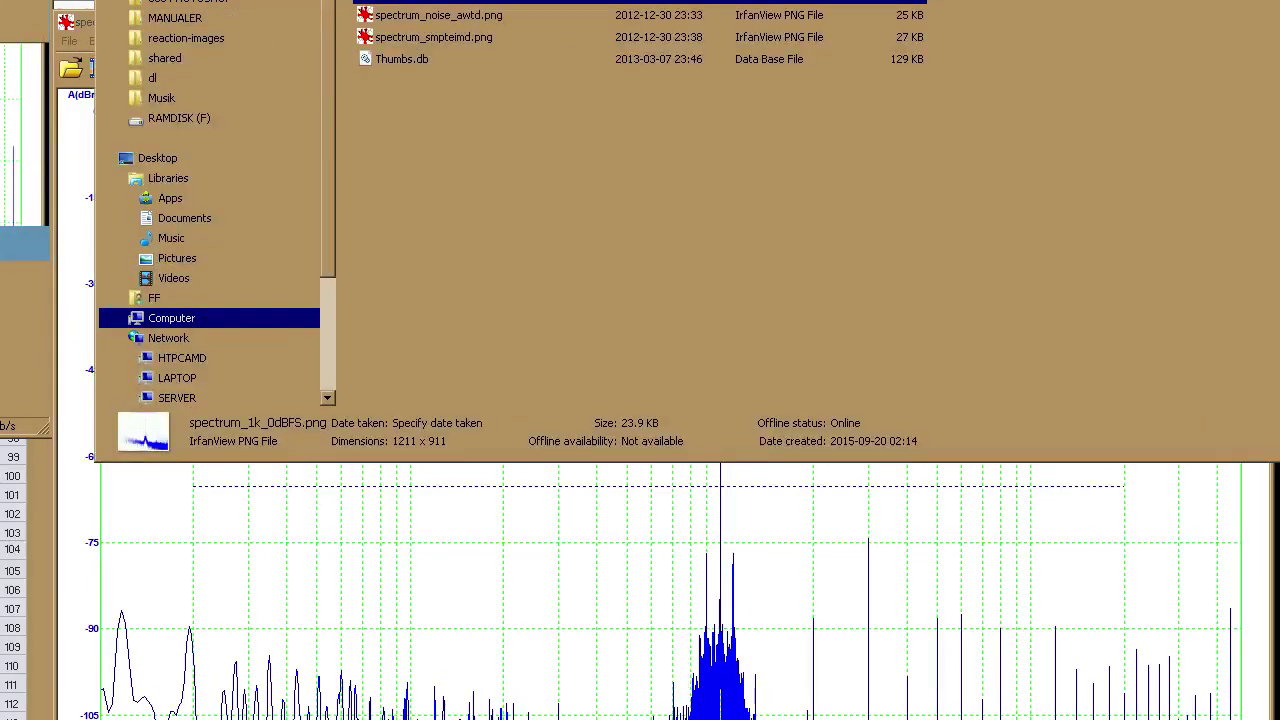
double_click(438, 15)
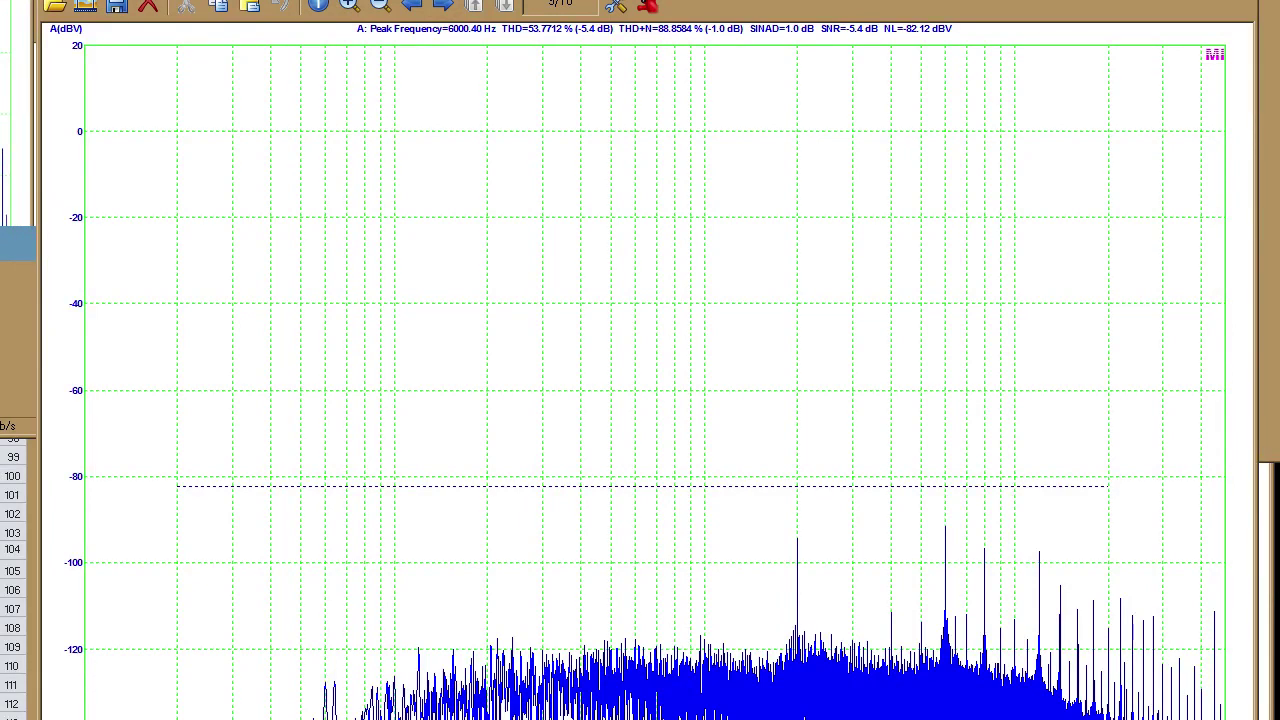
left_click_drag(648, 0, 625, 138)
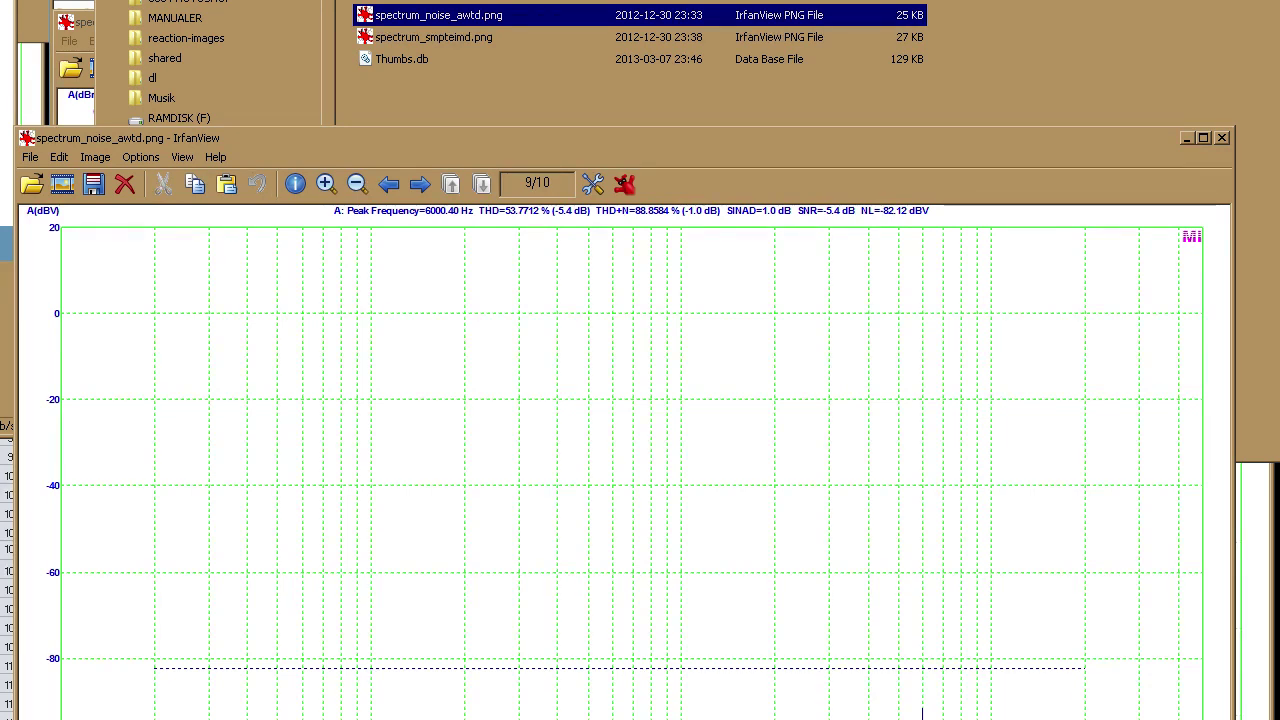
left_click(1221, 137)
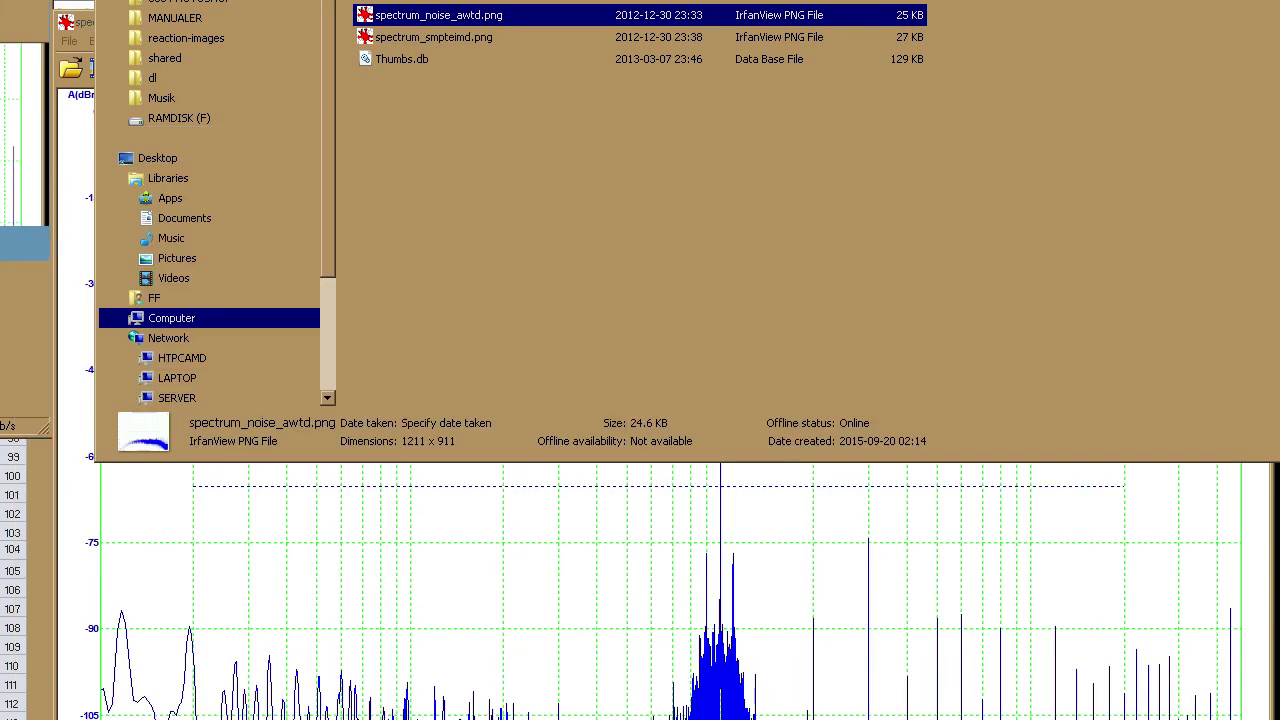
- Review the 1 kHz spectrum image once more, close it, and return to the parent folder of Ugly DACling
key("alt+Tab")
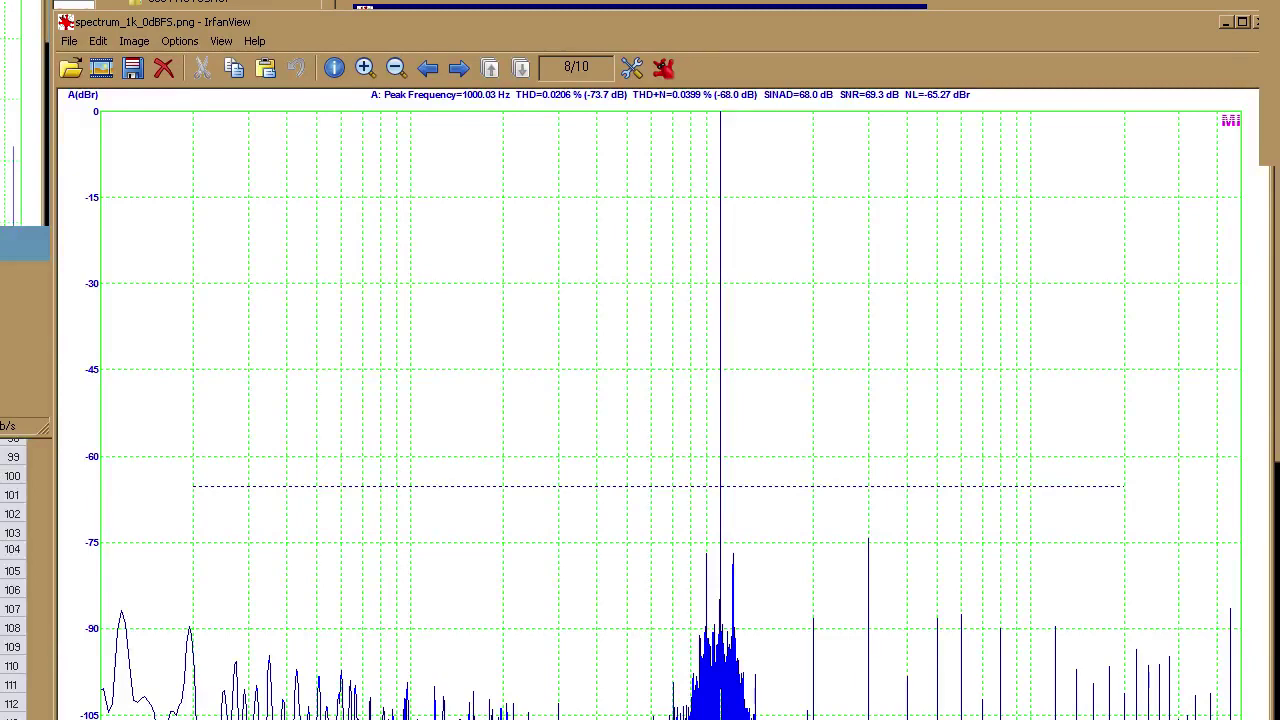
mouse_move(700, 21)
left_mouse_down()
mouse_move(503, 185)
mouse_move(591, 199)
left_mouse_up()
key("Escape")
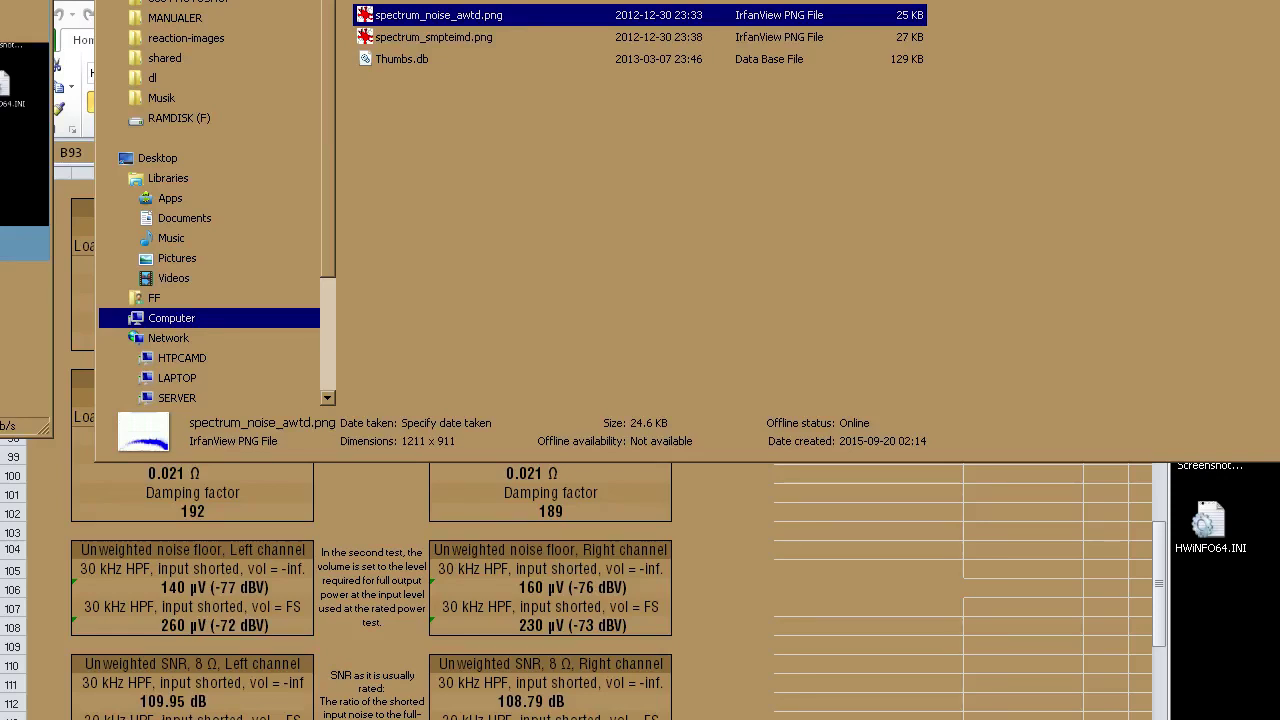
key("BackSpace")
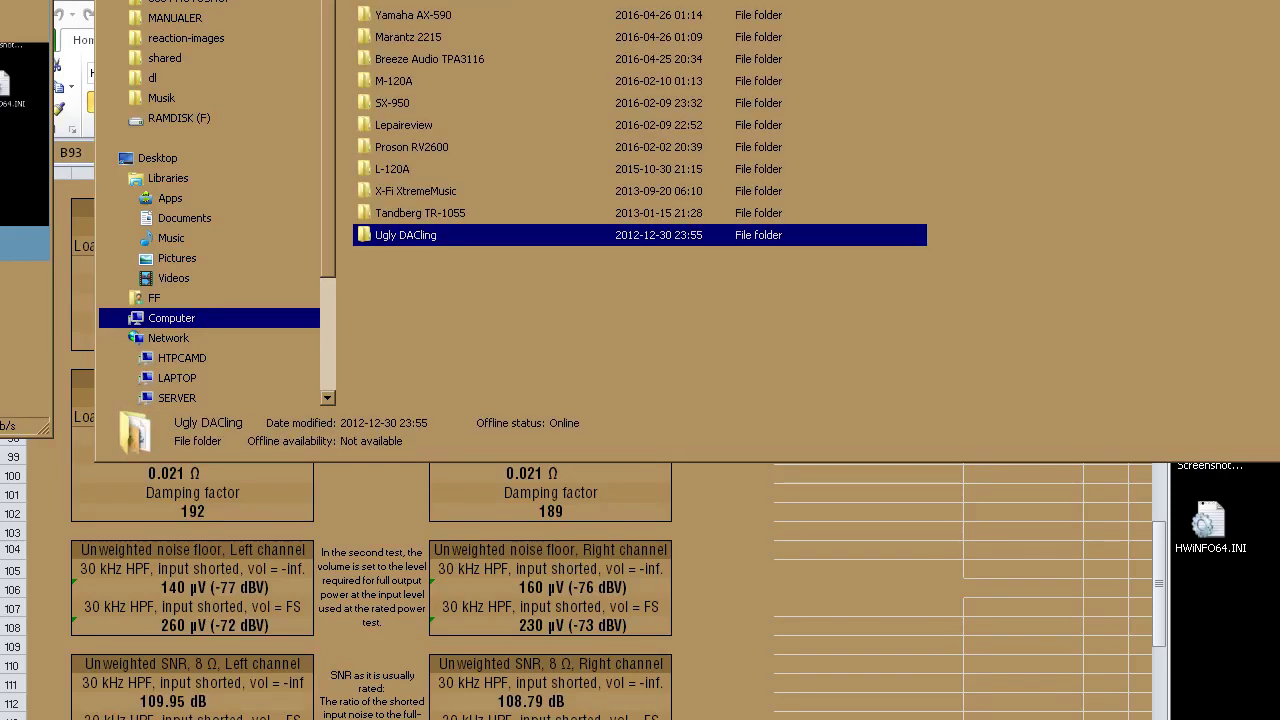
- Close the P-2200, AX-590, Marantz 2215 and lapadapter_breeze.xlsx workbooks
left_click(942, 502)
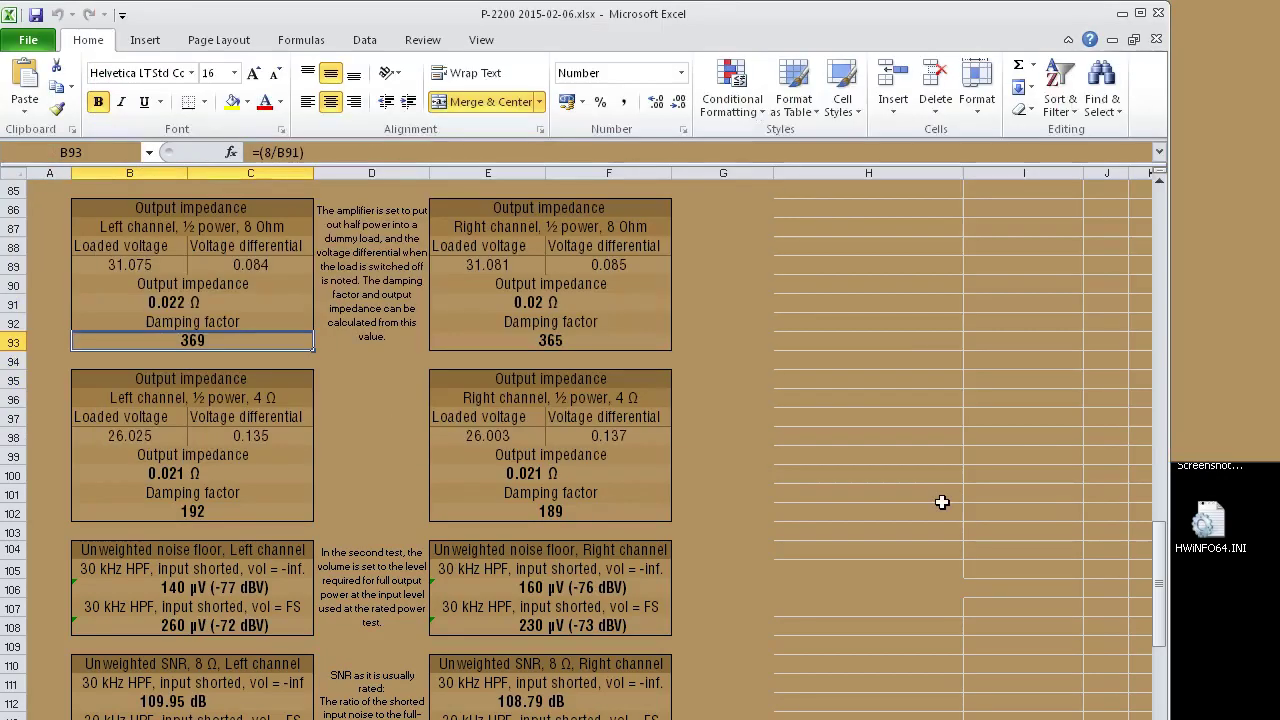
left_click(1158, 13)
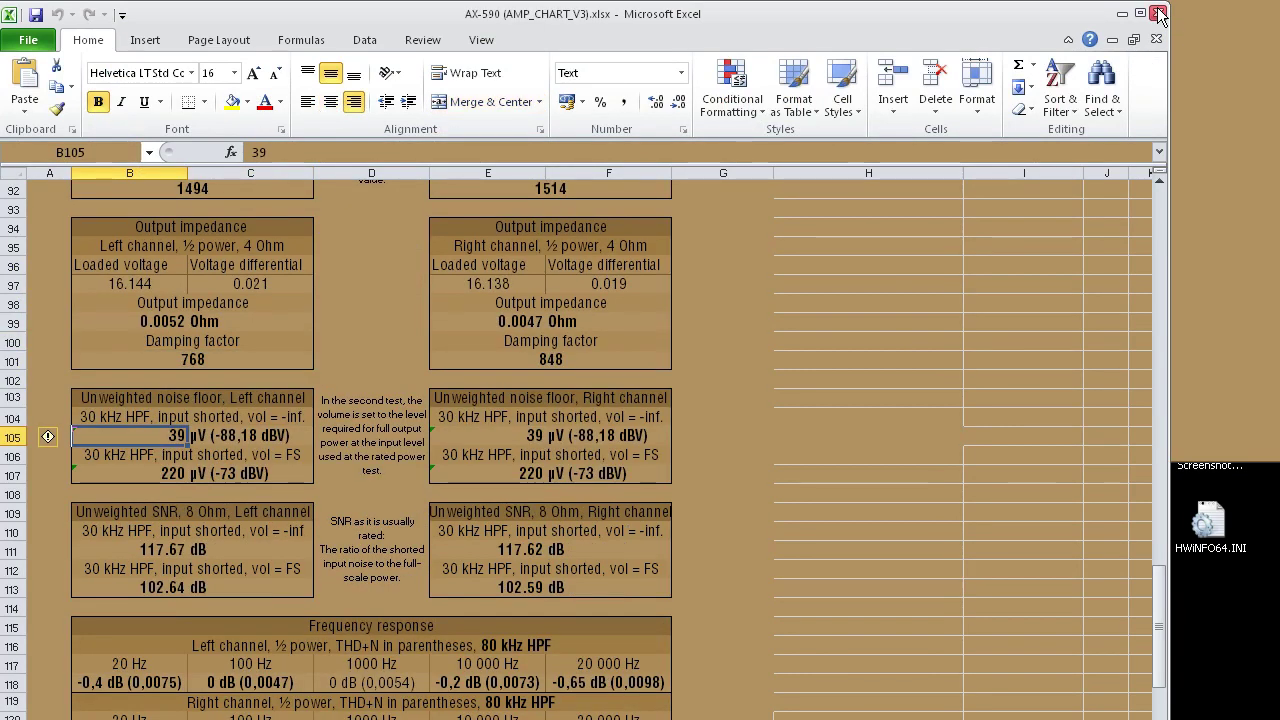
left_click(1158, 13)
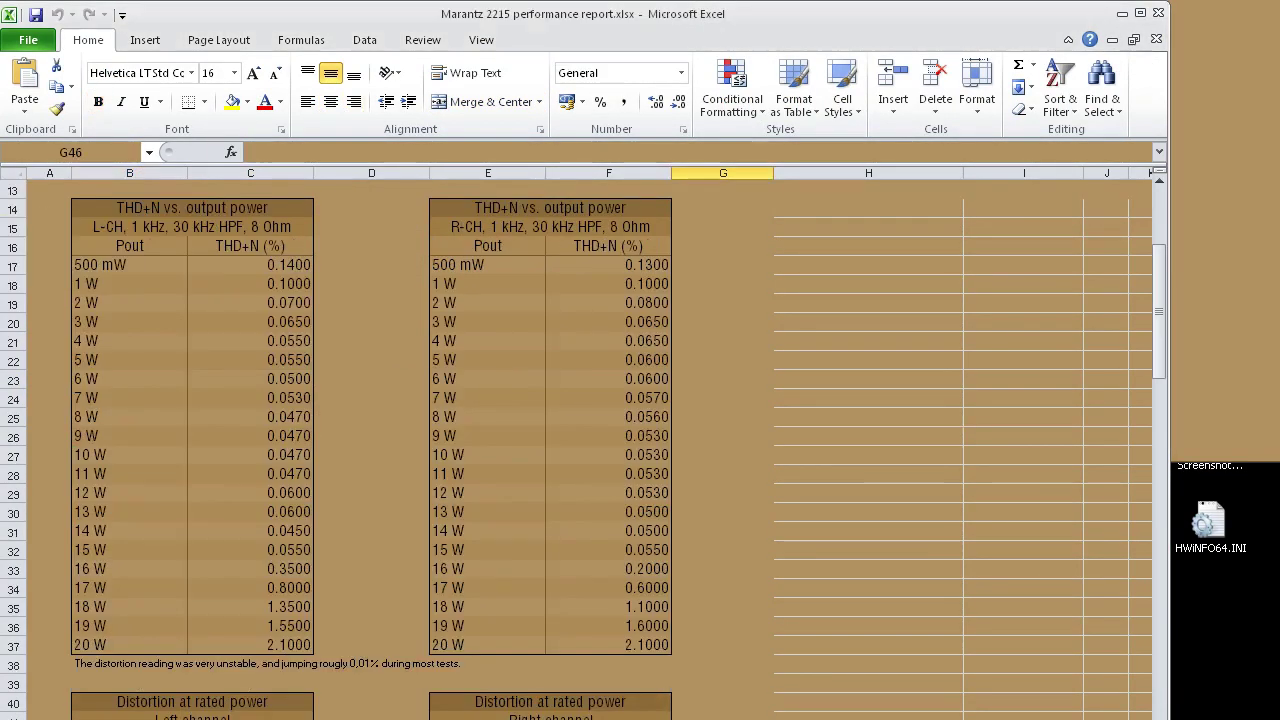
left_click(1158, 13)
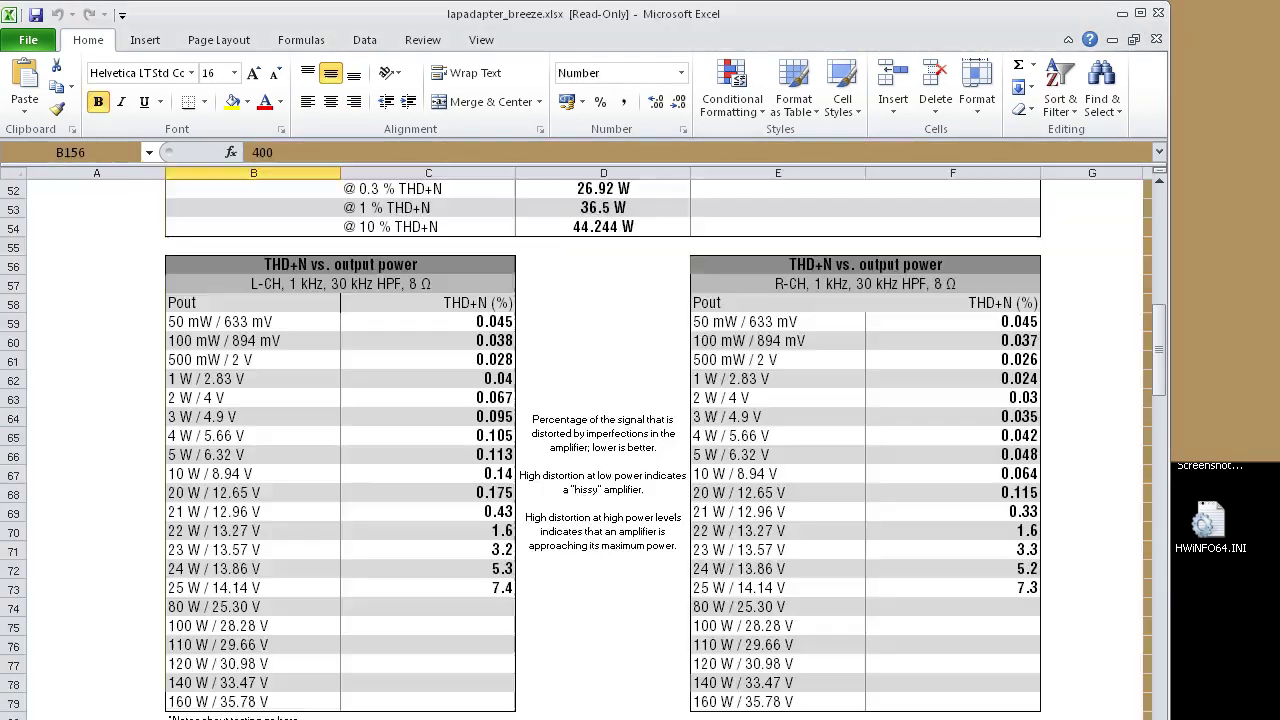
left_click(1158, 13)
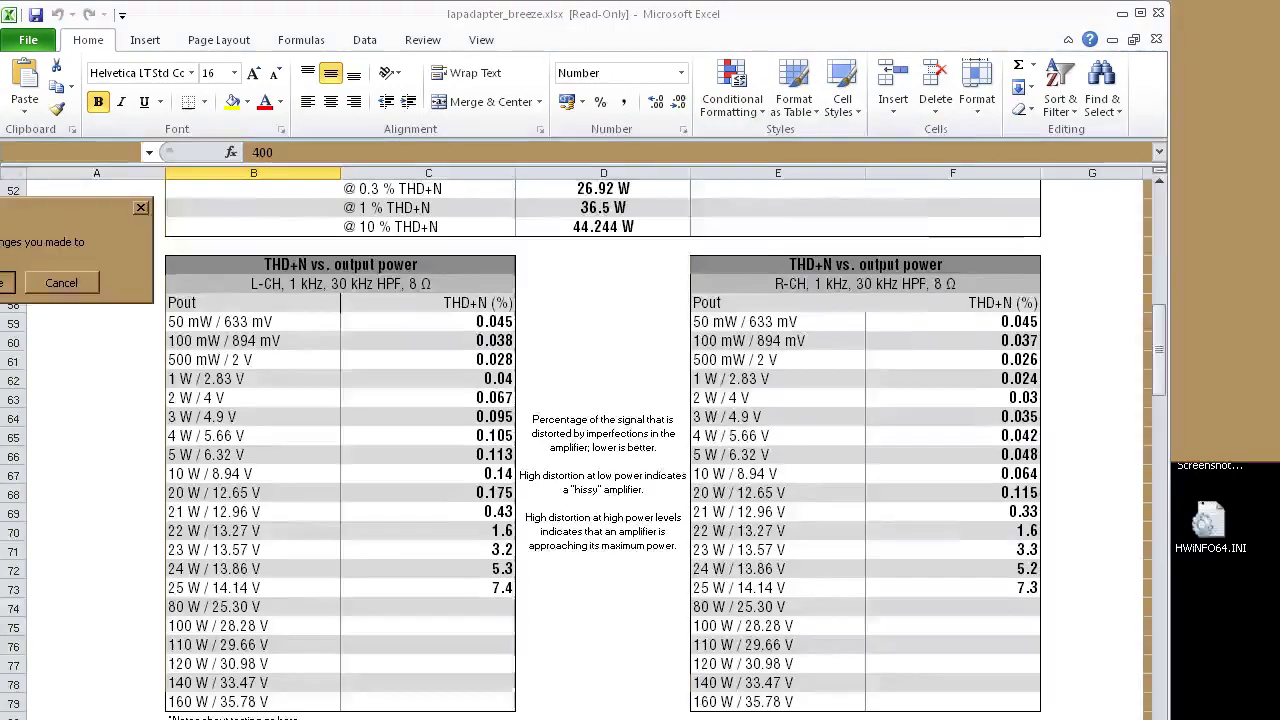